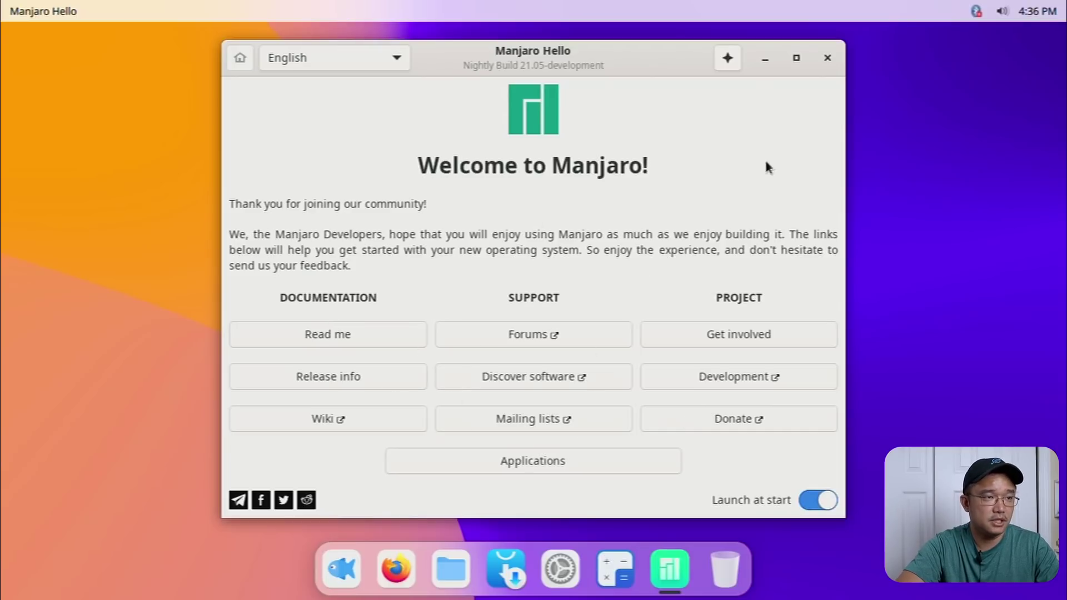
# Close the Manjaro Hello welcome window.
pyautogui.click(826, 59)
# Search the launcher for 'moni', 'usage' and 'task' without success, then launch Konsole.
pyautogui.click(370, 573)
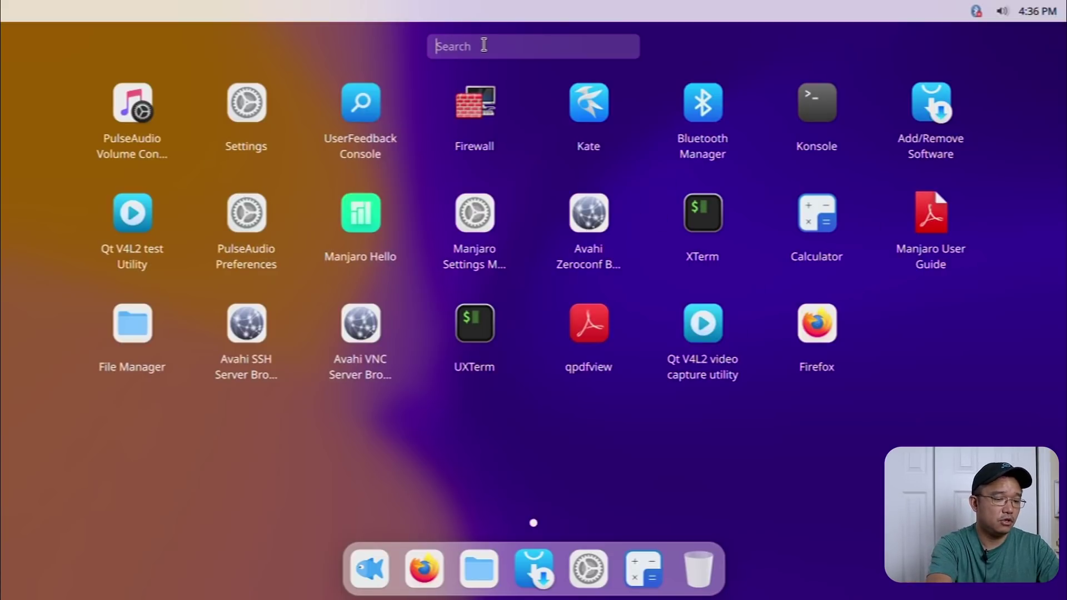
pyautogui.write('moni')
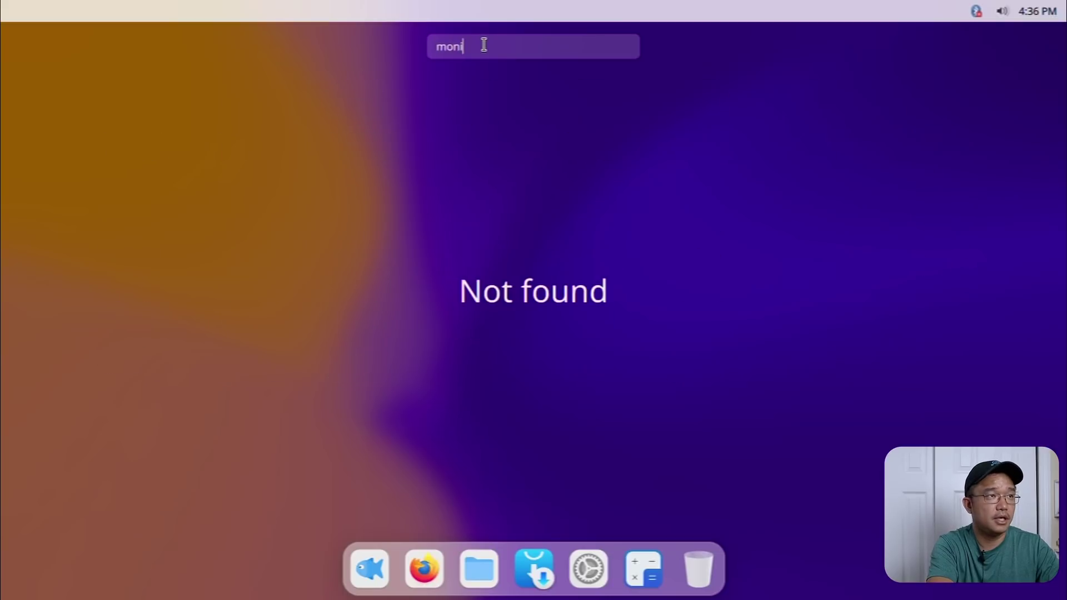
pyautogui.press('BackSpace')
pyautogui.press('BackSpace')
pyautogui.press('BackSpace')
pyautogui.press('BackSpace')
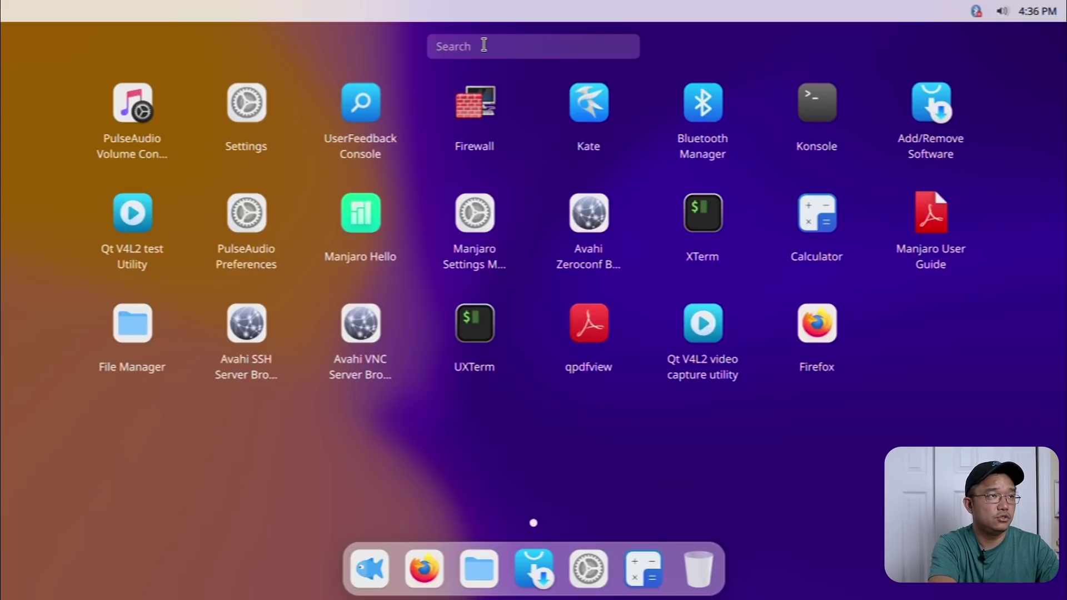
pyautogui.write('usage')
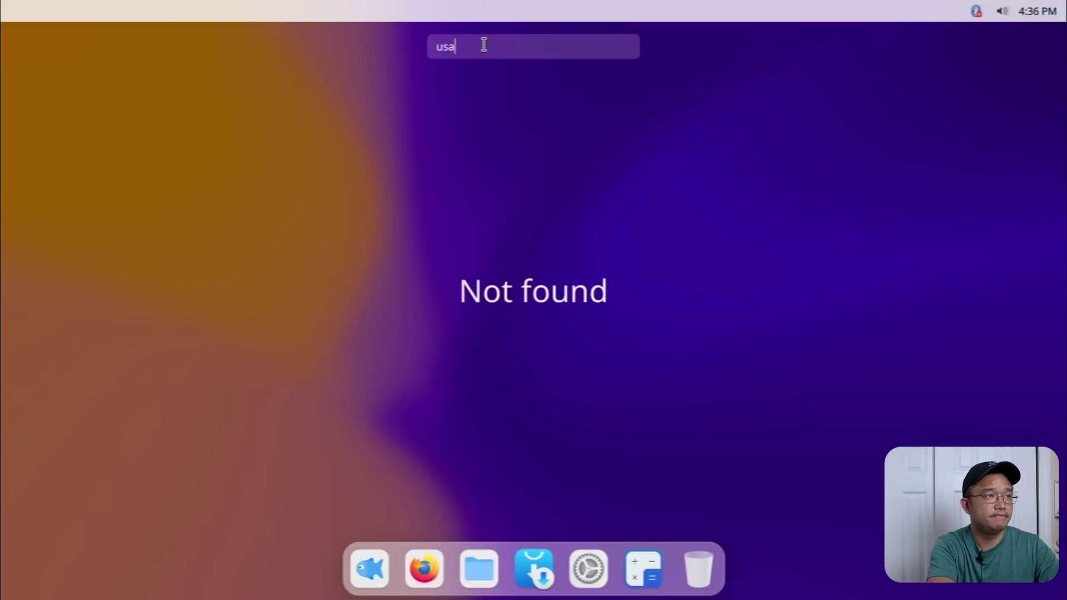
pyautogui.press('BackSpace')
pyautogui.press('BackSpace')
pyautogui.press('BackSpace')
pyautogui.write('task')
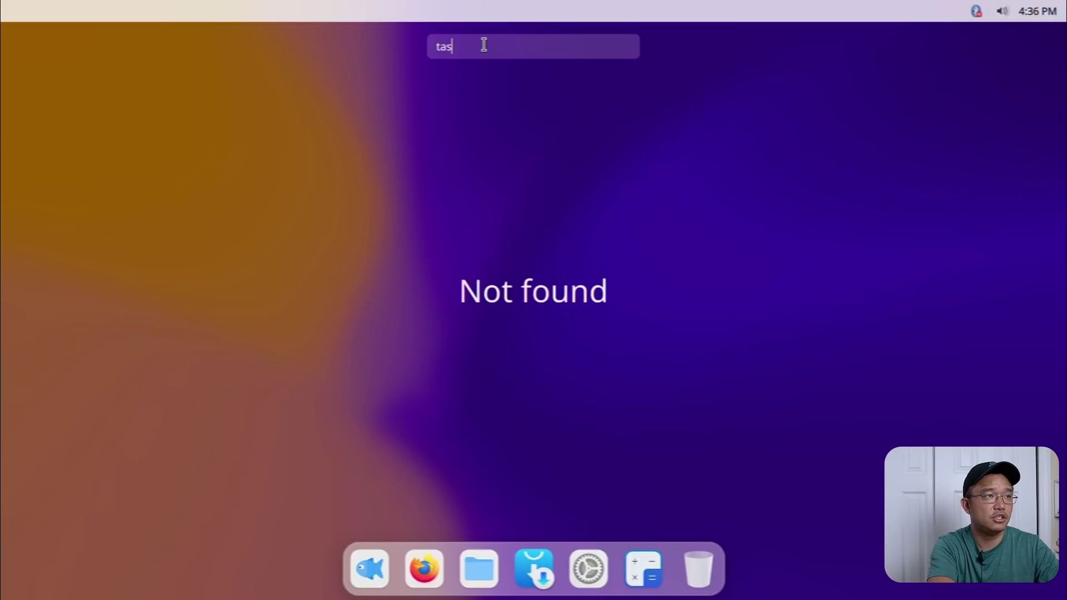
pyautogui.press('BackSpace')
pyautogui.press('BackSpace')
pyautogui.press('BackSpace')
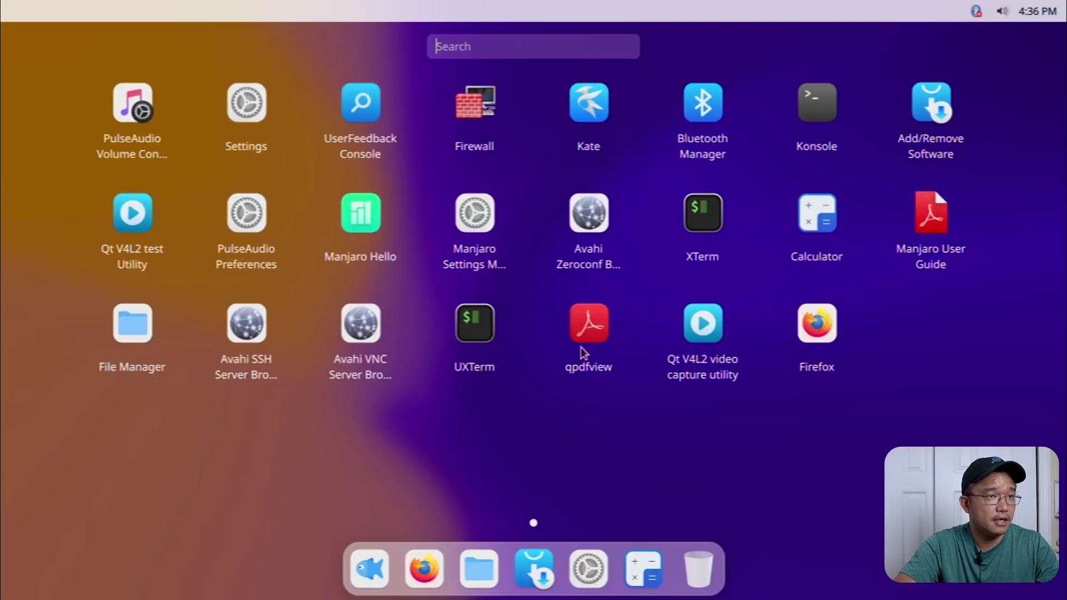
pyautogui.click(840, 109)
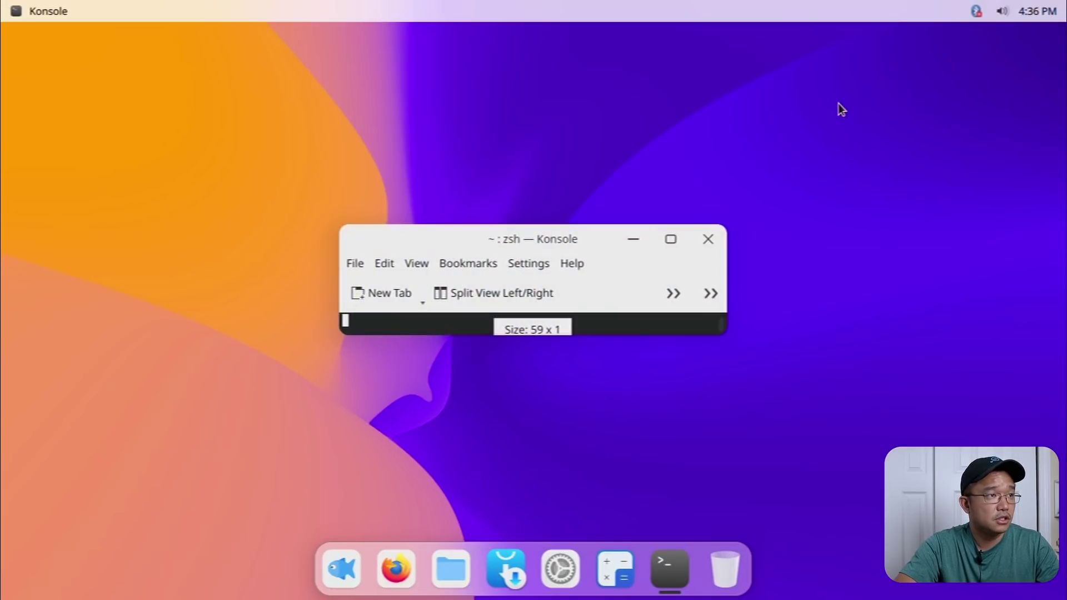
# Maximize Konsole, try htop (not found), then run top to list processes.
pyautogui.click(670, 240)
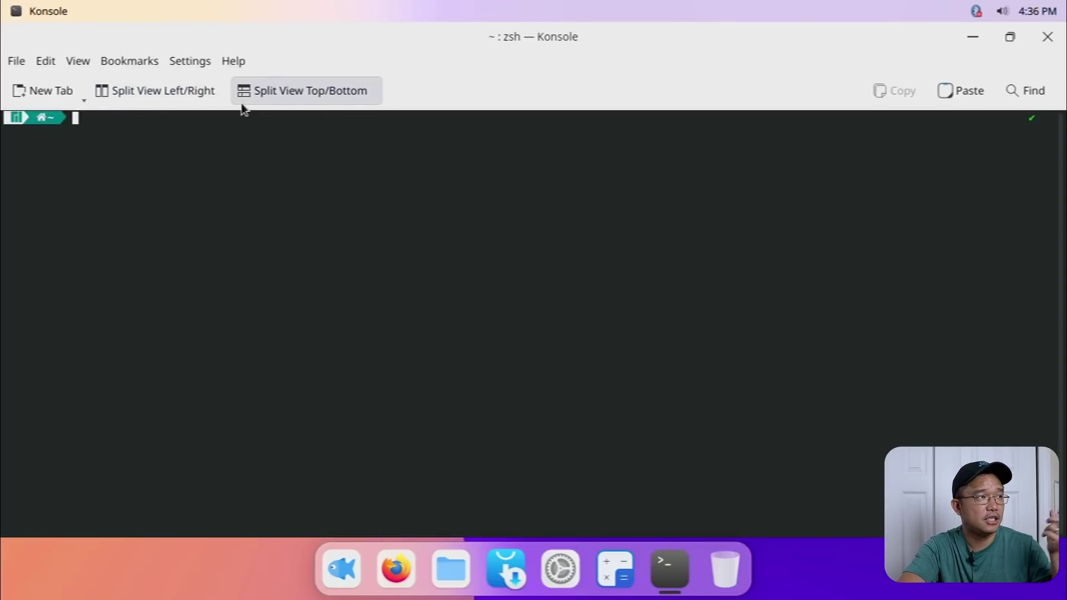
pyautogui.write('htop')
pyautogui.press('Return')
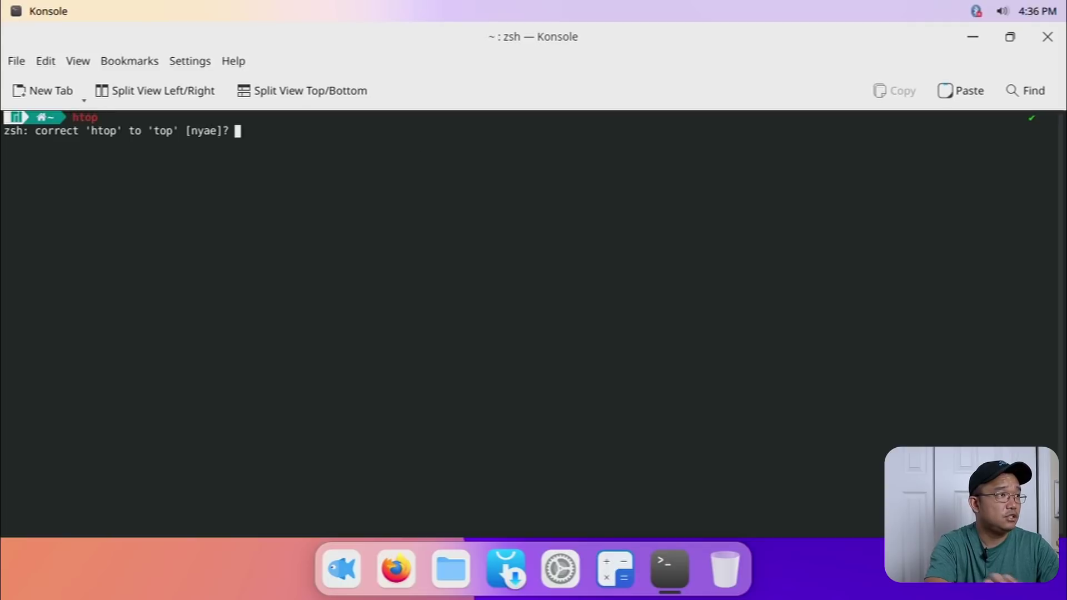
pyautogui.write('n')
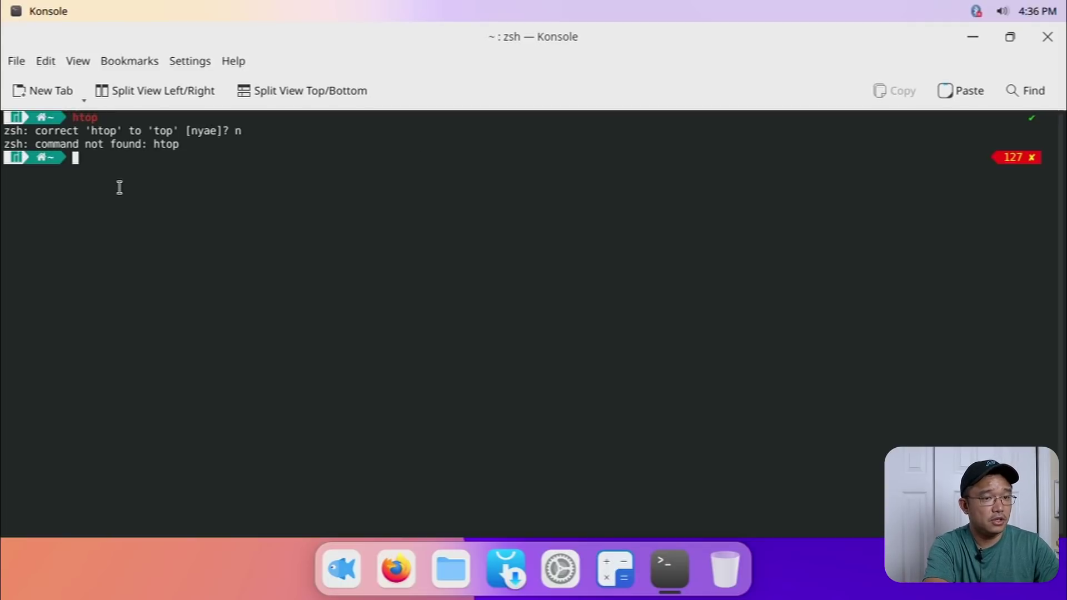
pyautogui.write('top')
pyautogui.press('Return')
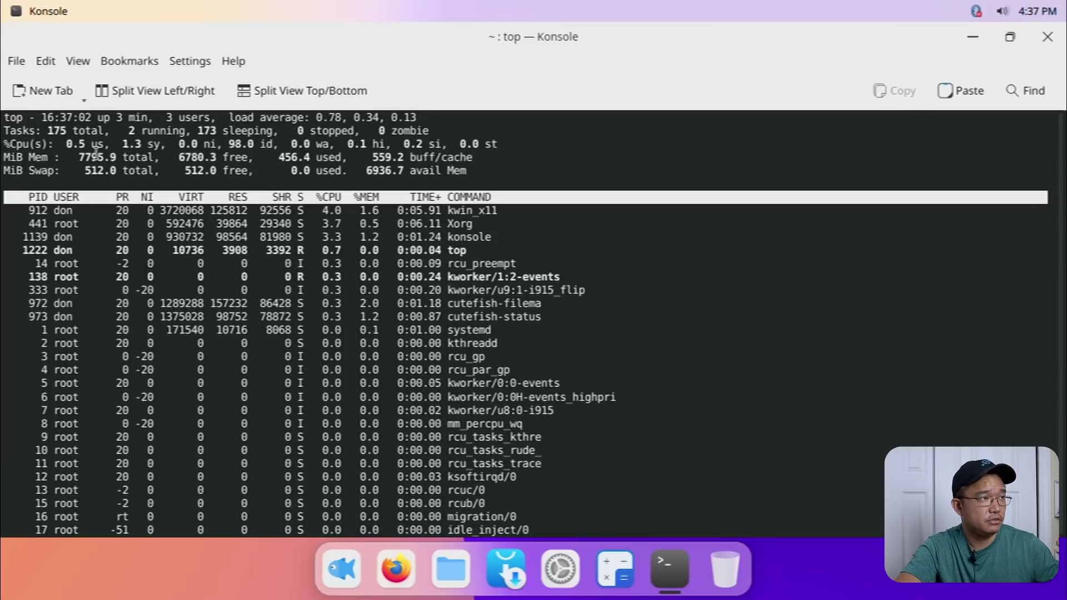
# Highlight the total, free, used and buff/cache memory figures in top.
pyautogui.moveTo(78, 157); pyautogui.dragTo(107, 157)
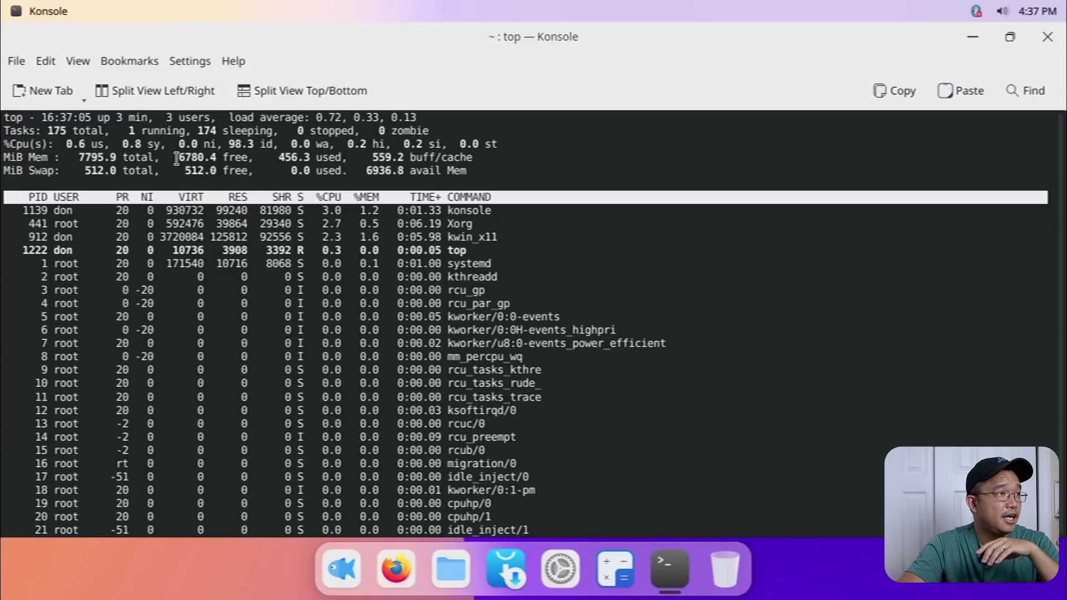
pyautogui.moveTo(176, 158); pyautogui.dragTo(217, 158)
pyautogui.moveTo(279, 158); pyautogui.dragTo(298, 158)
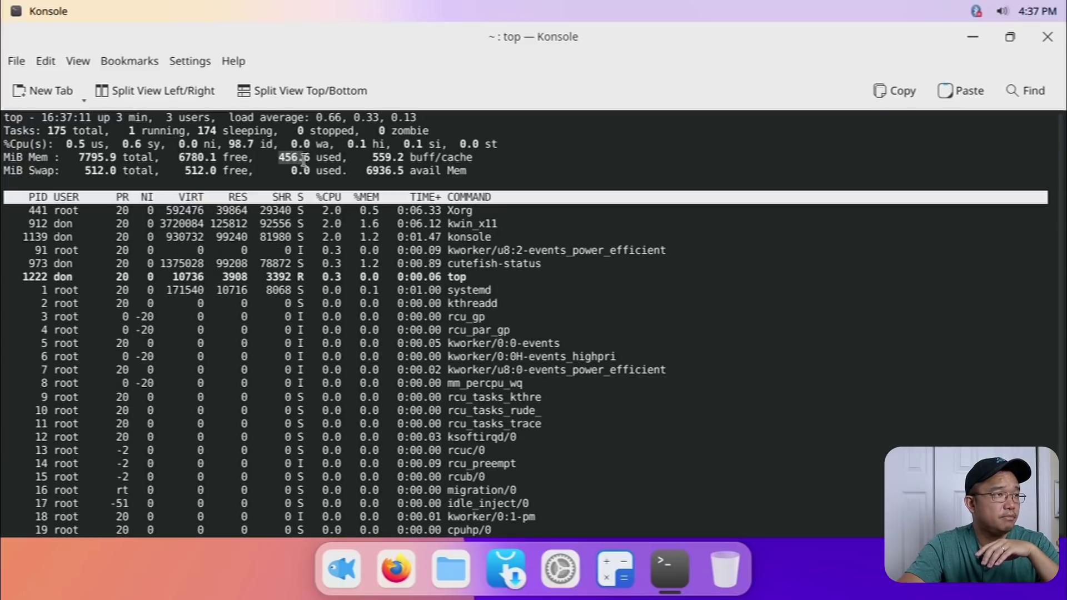
pyautogui.moveTo(386, 157); pyautogui.dragTo(398, 158)
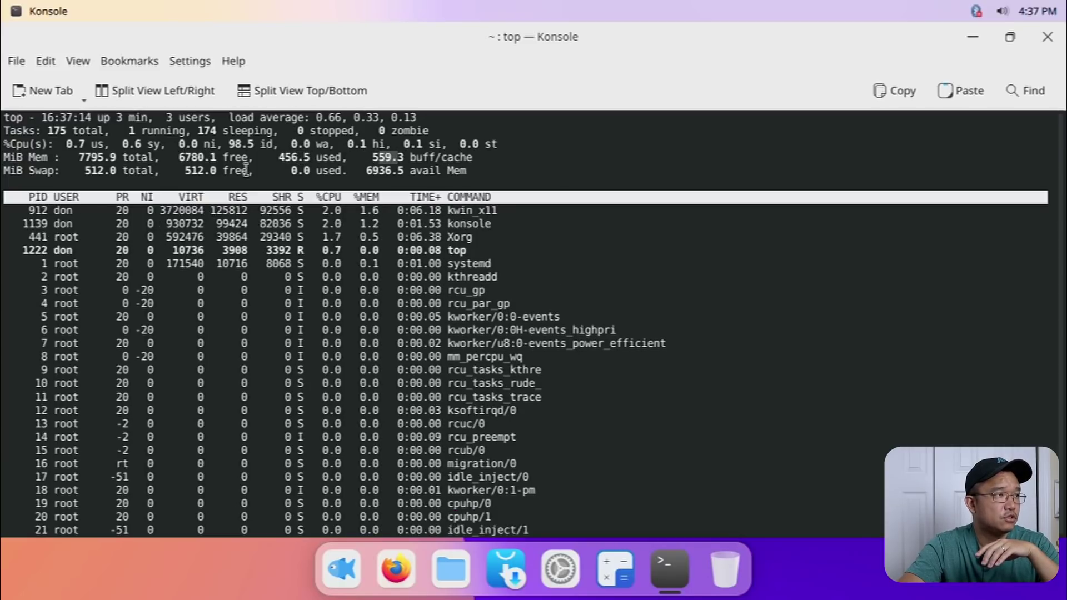
pyautogui.moveTo(175, 158); pyautogui.dragTo(216, 159)
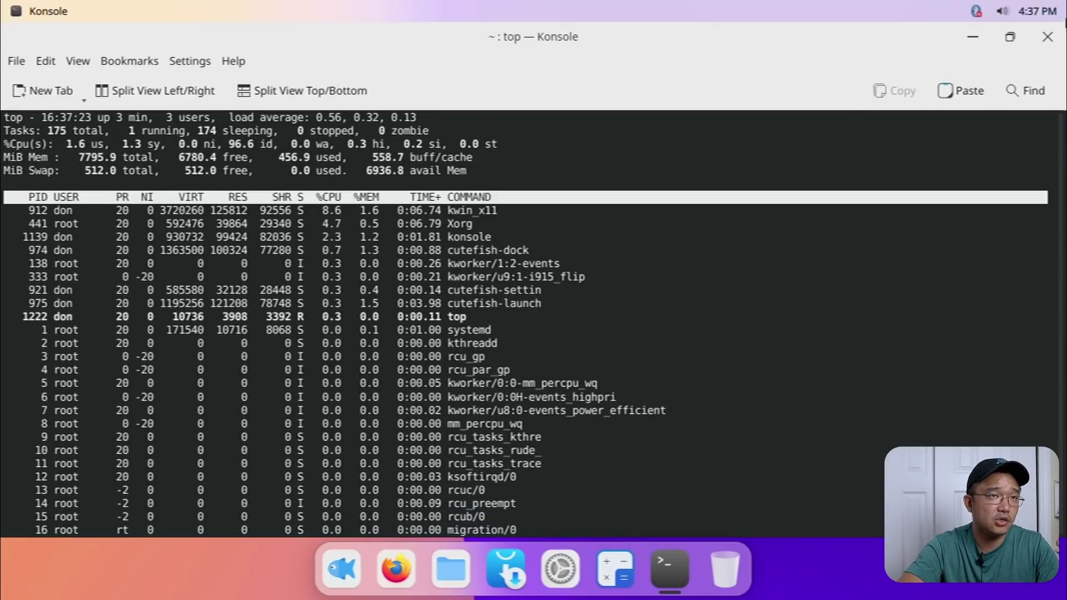
# Restore the terminal window, quit top with q, then enlarge and reposition it.
pyautogui.click(1010, 37)
pyautogui.moveTo(531, 225); pyautogui.dragTo(532, 41)
pyautogui.write('qa')
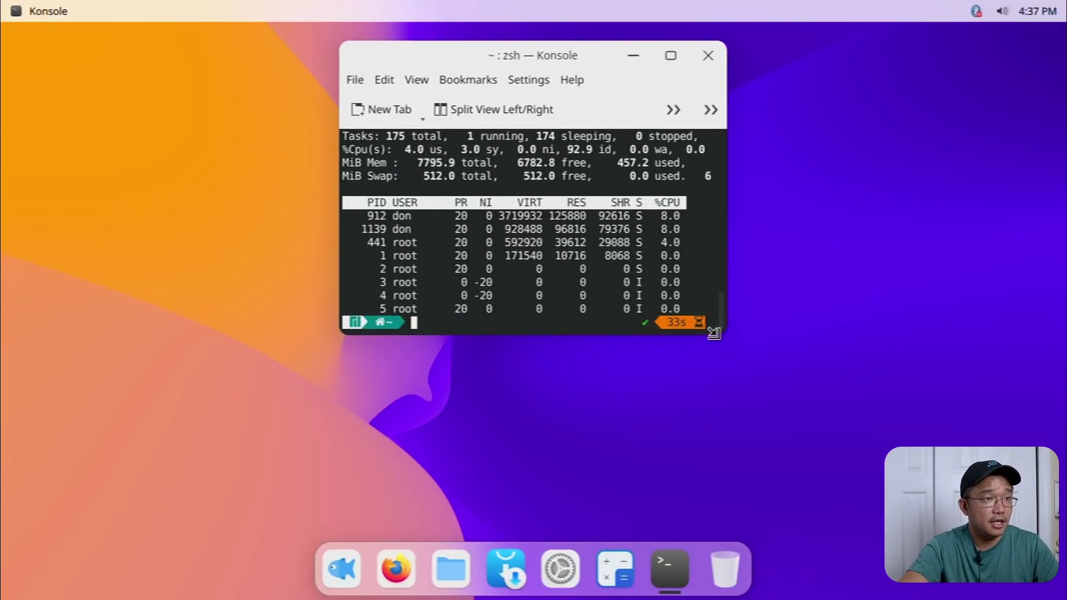
pyautogui.moveTo(722, 335); pyautogui.dragTo(982, 494)
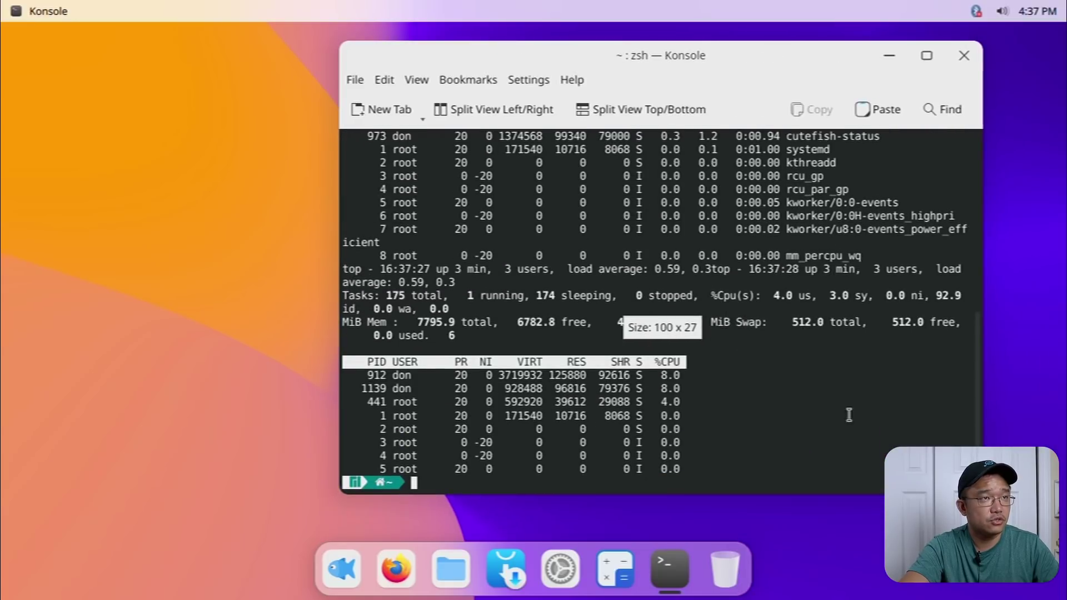
pyautogui.moveTo(671, 53); pyautogui.dragTo(485, 81)
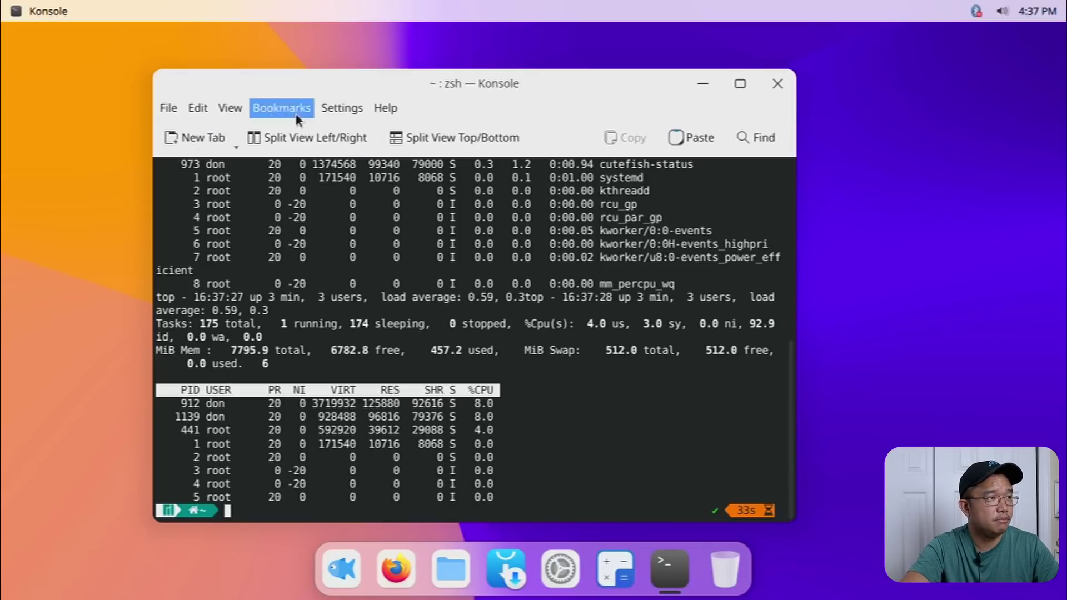
pyautogui.click(341, 567)
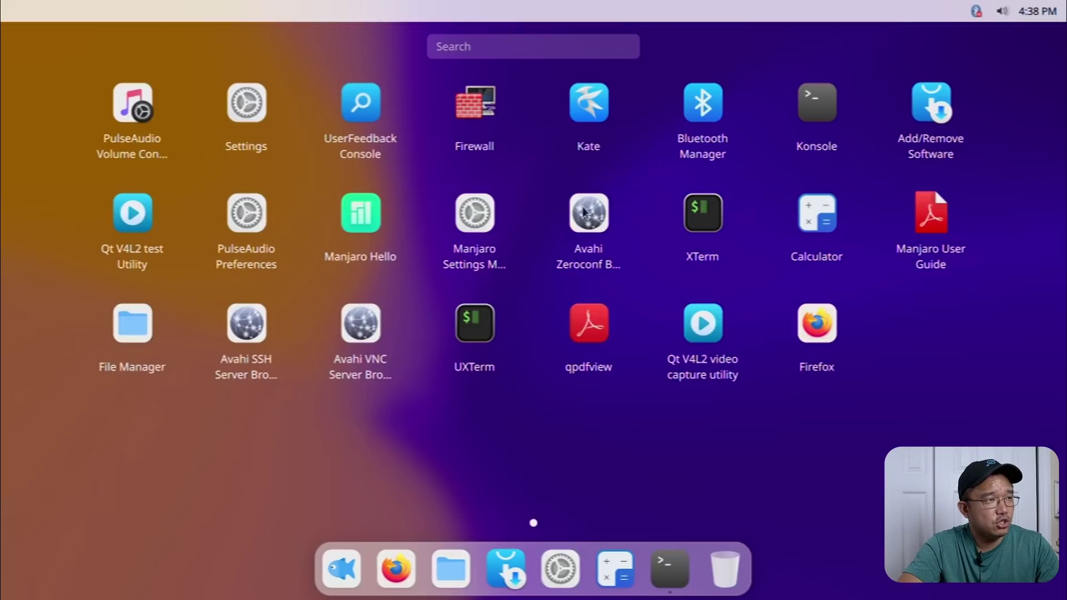
# Launch File Manager from the app grid and drag its window aside.
pyautogui.click(106, 322)
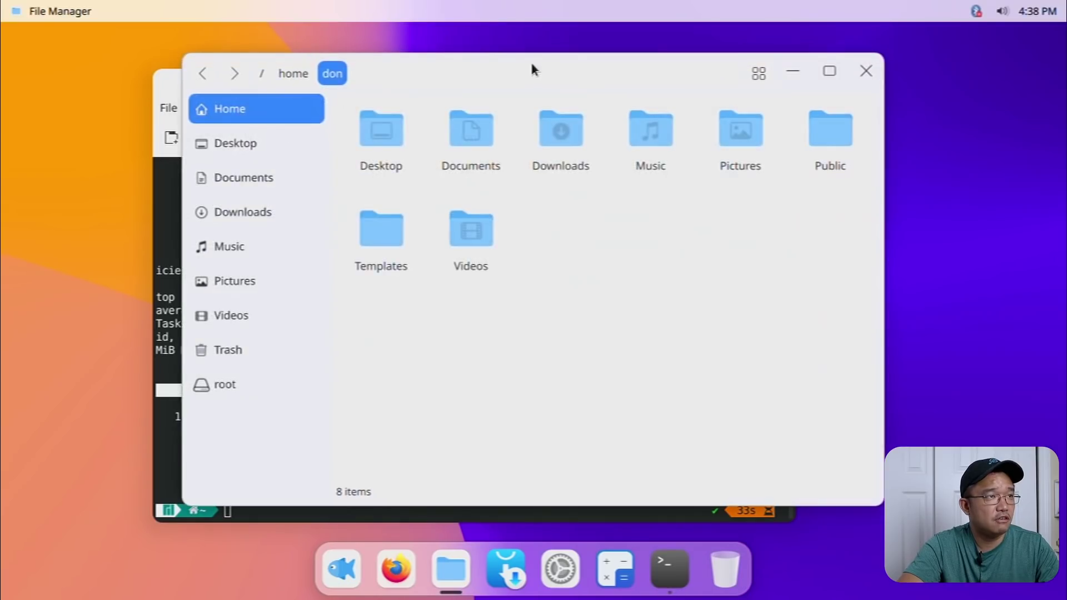
pyautogui.moveTo(530, 61); pyautogui.dragTo(669, 68)
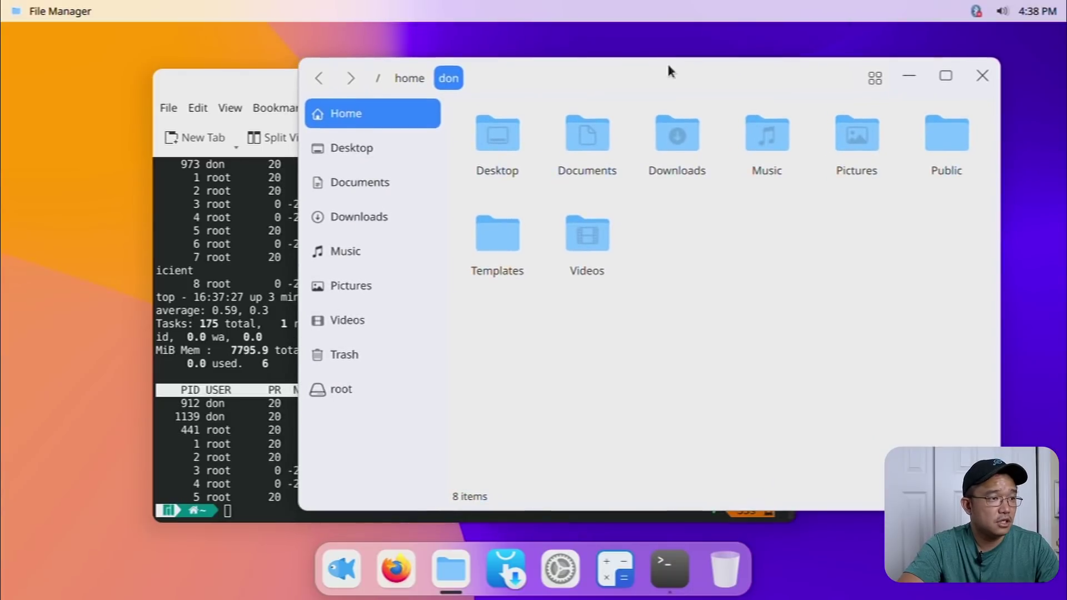
pyautogui.click(560, 572)
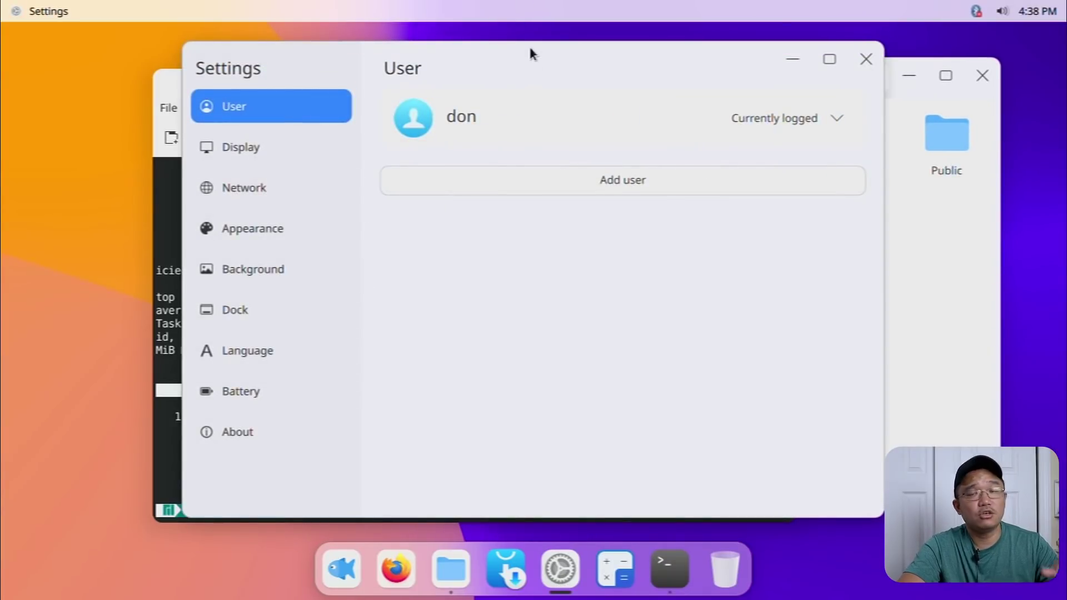
# Check the Display resolution list, keeping 1366x768, then view the About page.
pyautogui.moveTo(531, 54); pyautogui.dragTo(401, 60)
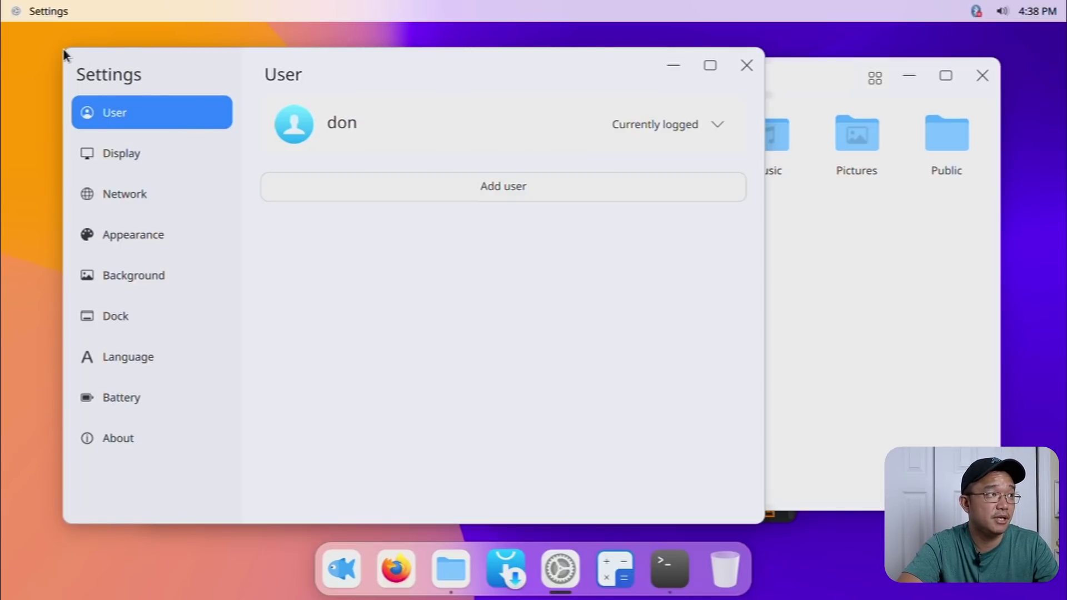
pyautogui.click(145, 162)
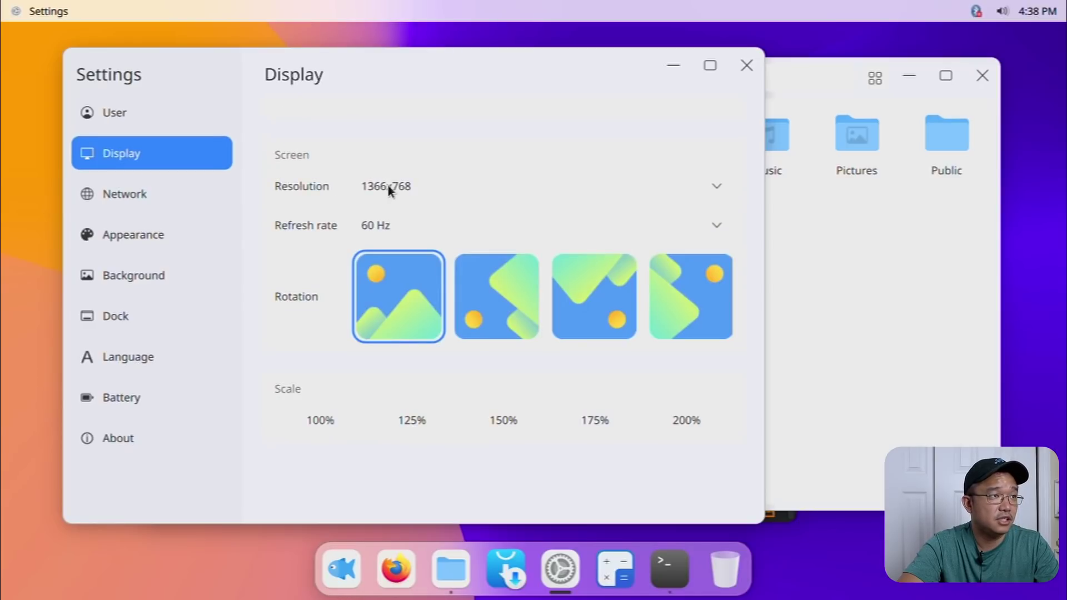
pyautogui.click(718, 186)
pyautogui.click(595, 136)
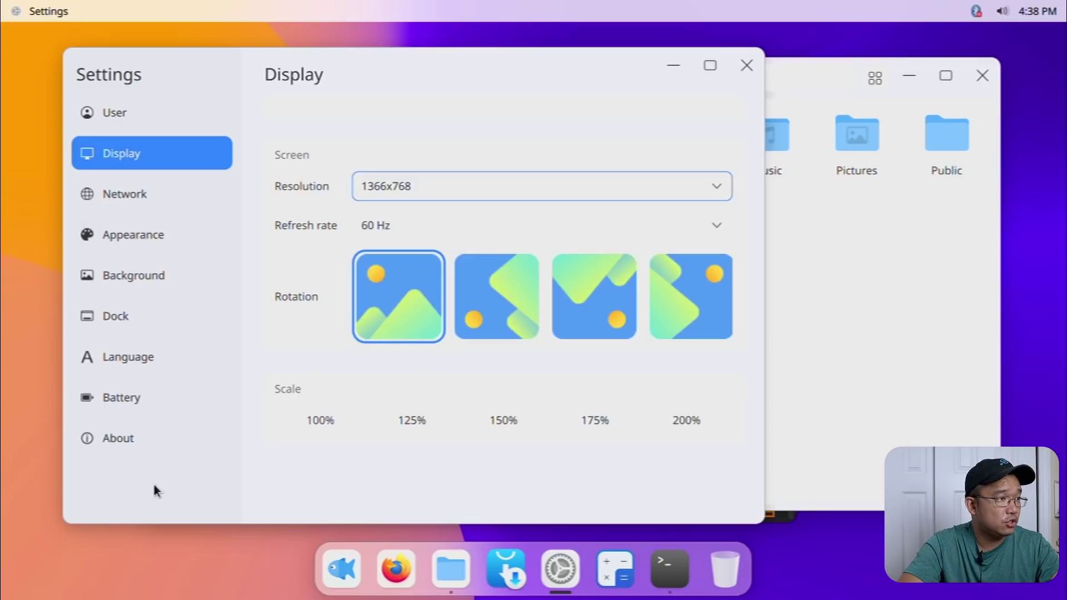
pyautogui.click(132, 439)
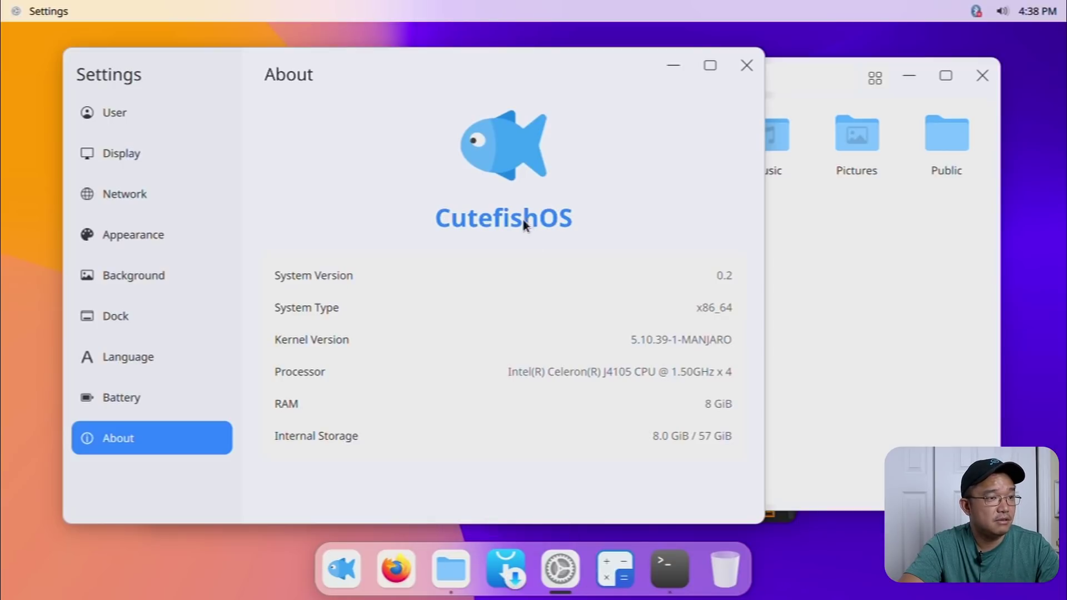
pyautogui.click(519, 556)
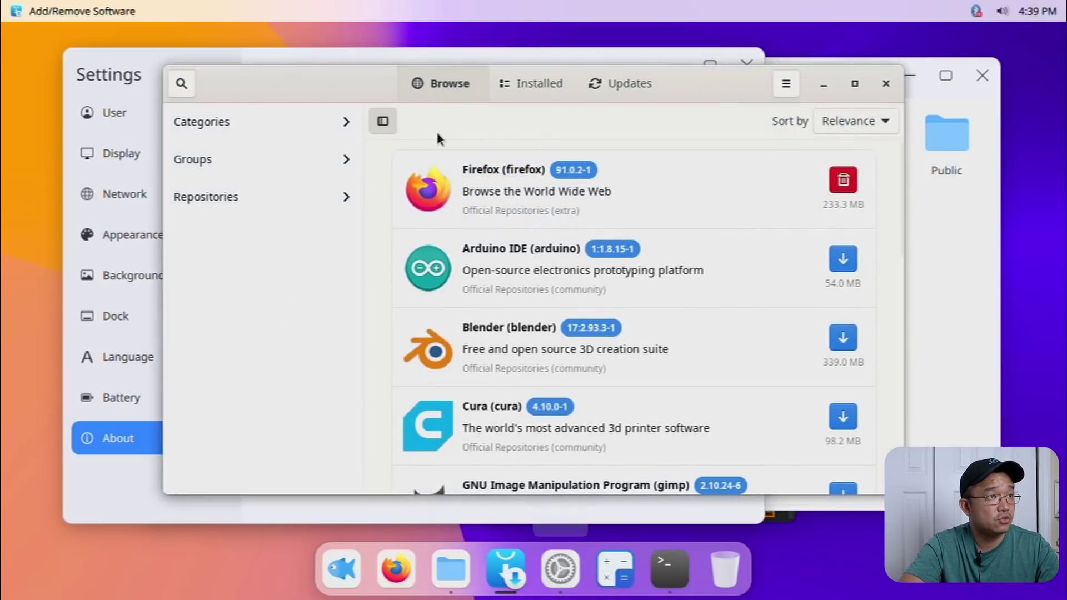
# Move the store window and browse its software categories.
pyautogui.moveTo(333, 74); pyautogui.dragTo(486, 47)
pyautogui.scroll(-10, 622, 258)
pyautogui.scroll(10, 622, 258)
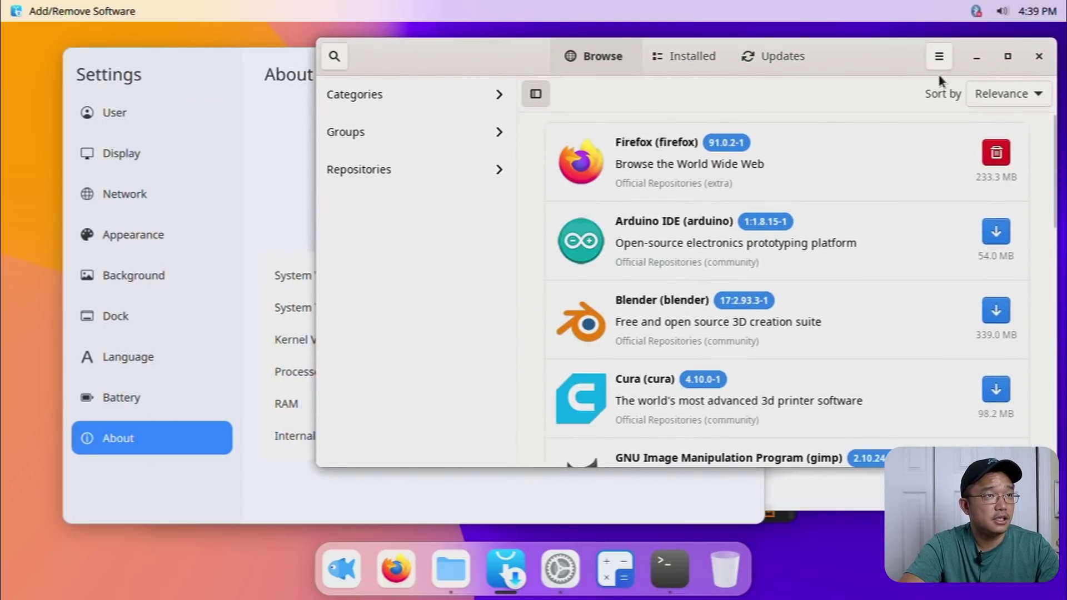
pyautogui.click(384, 96)
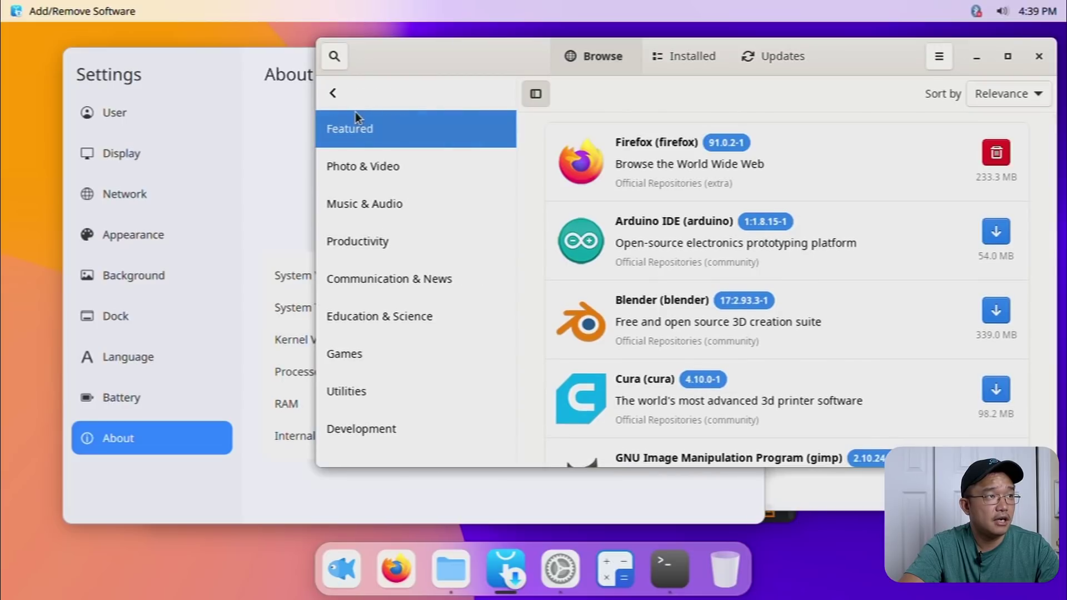
pyautogui.click(332, 93)
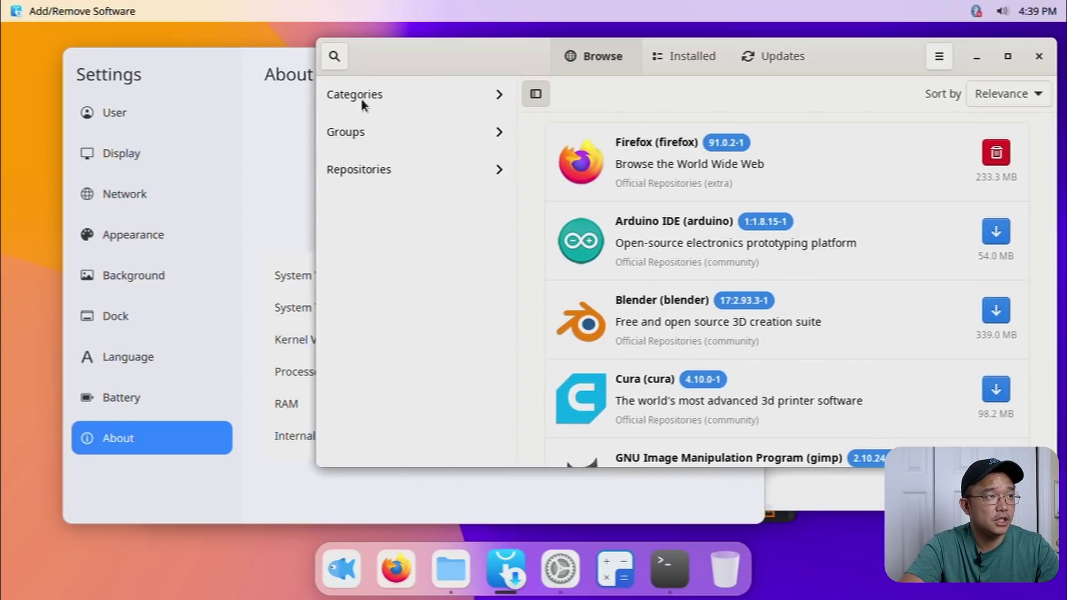
# Search packages for 'usage', replace it with 'task', and scroll the results.
pyautogui.click(334, 55)
pyautogui.write('usa')
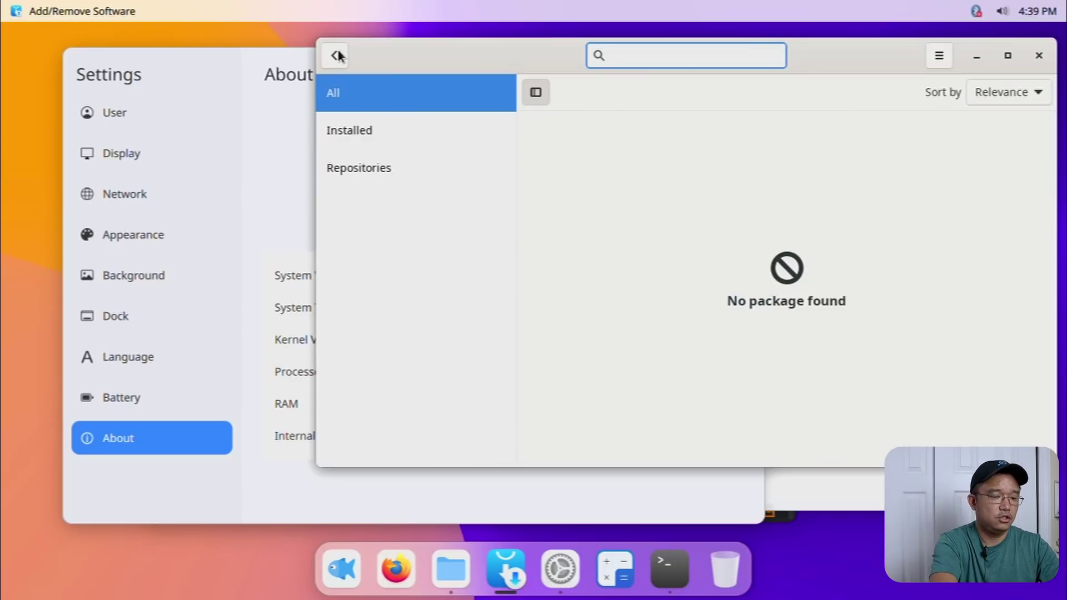
pyautogui.write('ge')
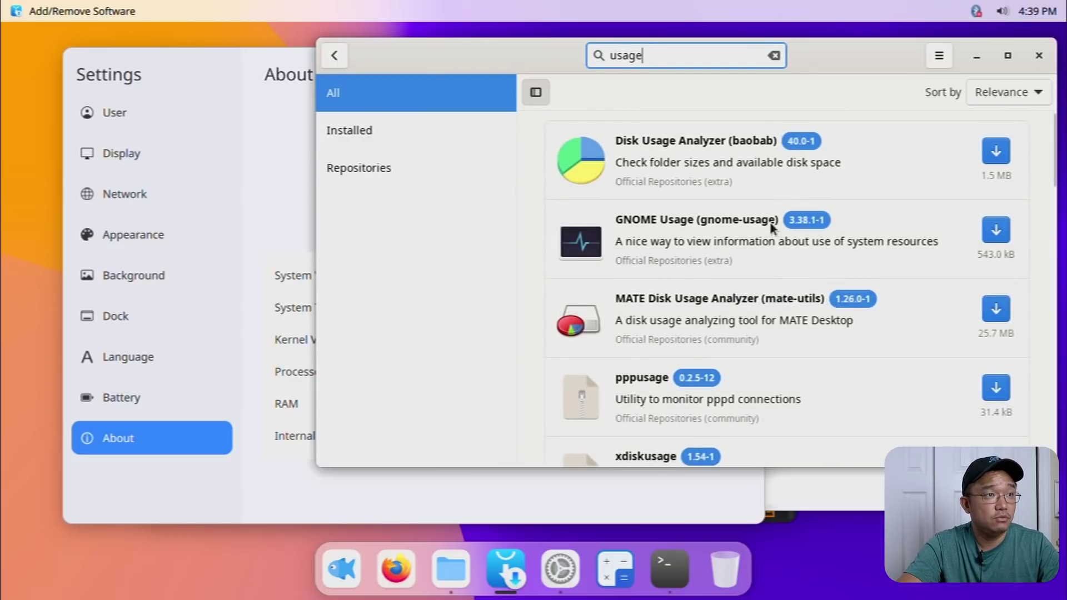
pyautogui.hotkey('ctrl', 'a')
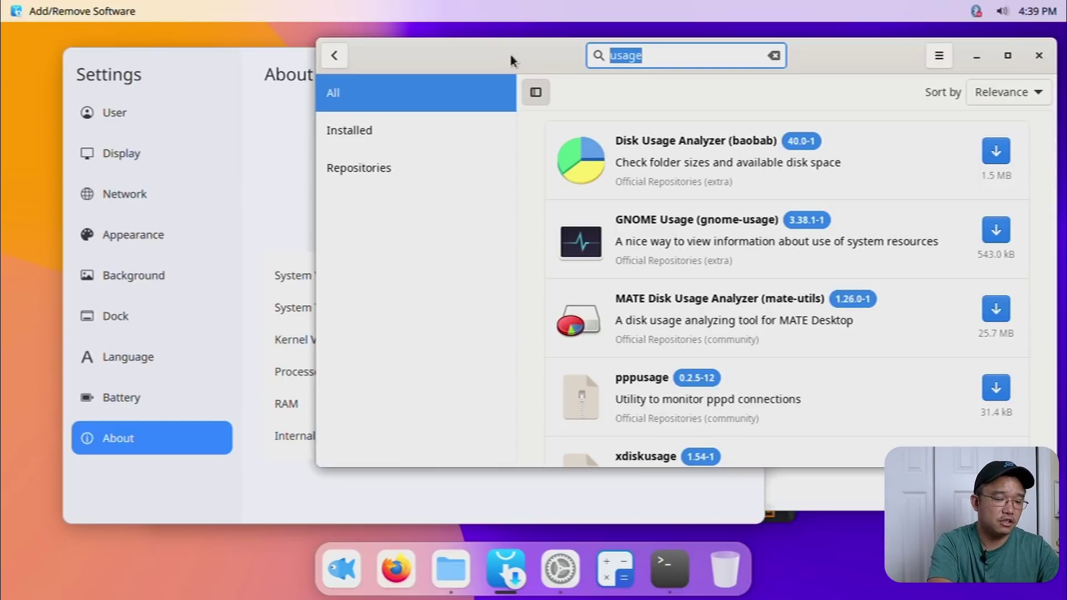
pyautogui.write('task')
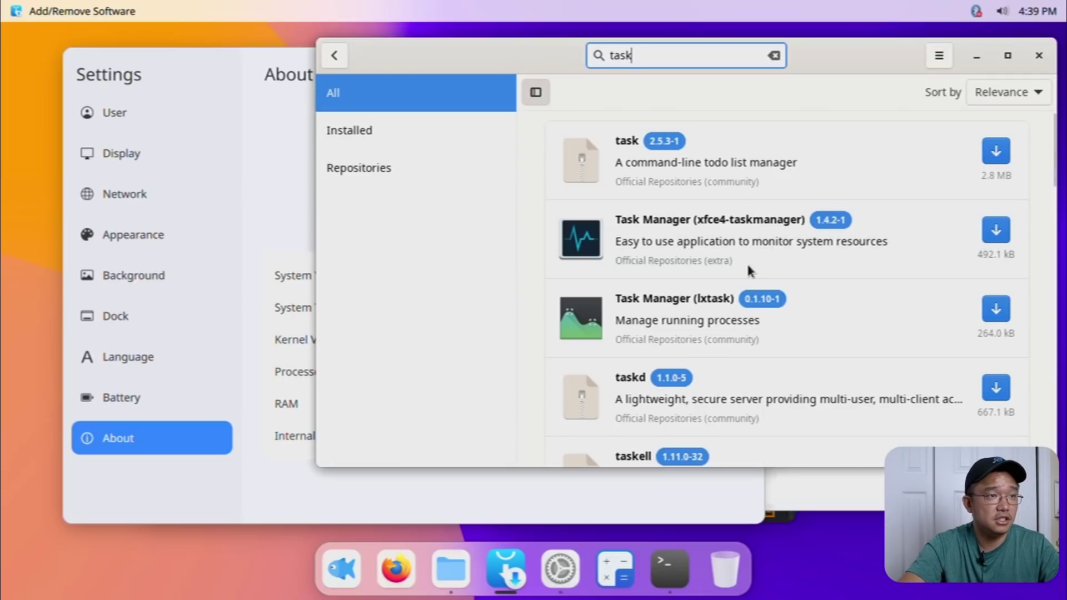
pyautogui.scroll(-2, 715, 322)
pyautogui.scroll(-6, 714, 322)
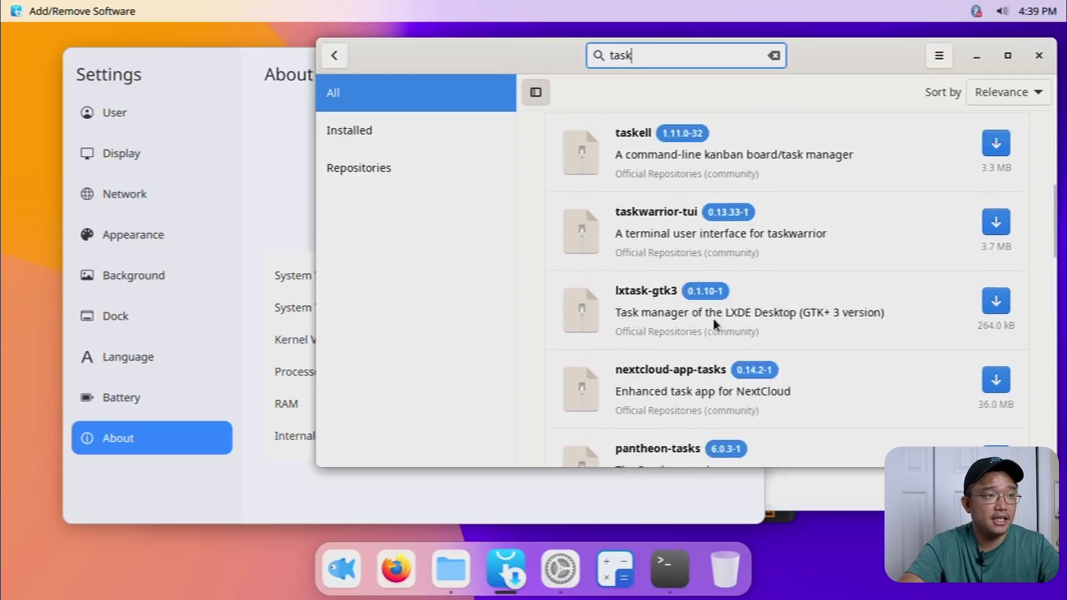
pyautogui.scroll(-5, 714, 322)
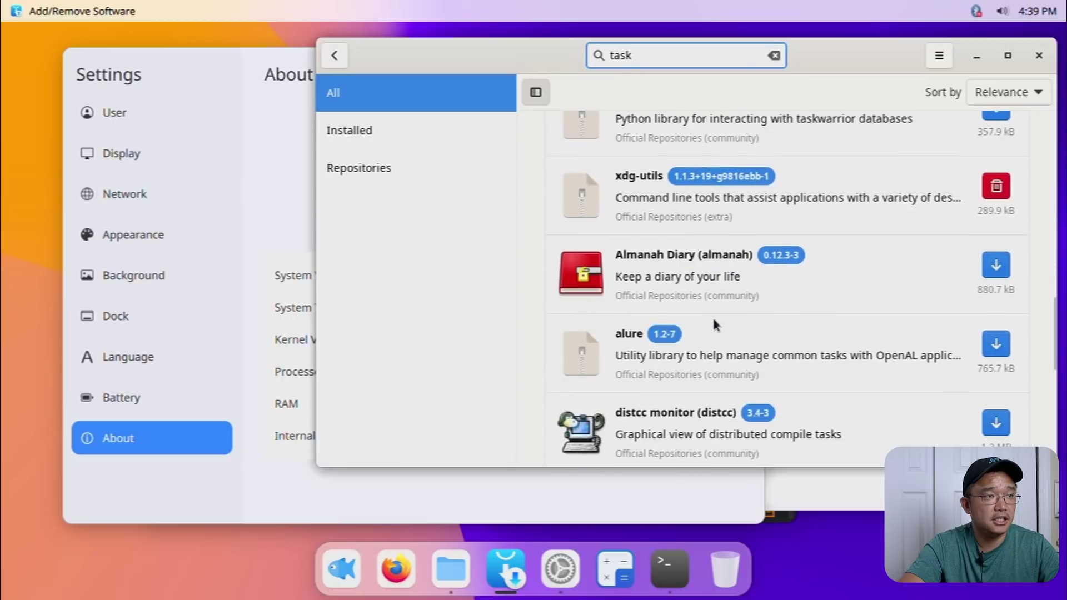
pyautogui.click(341, 568)
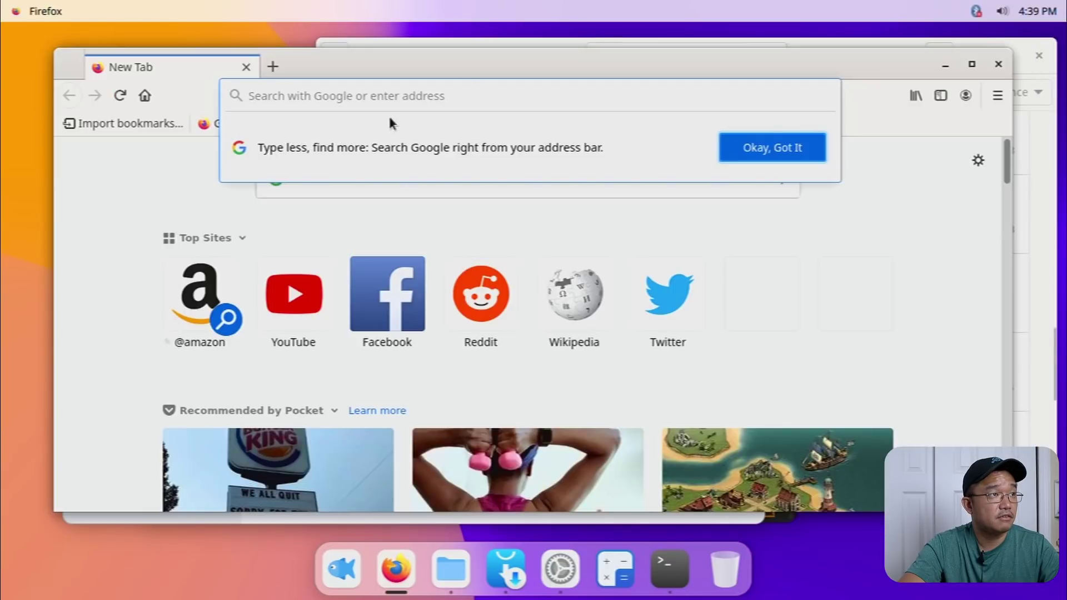
# Search Google in Firefox for 'kde task manager' and open the Manjaro forum thread.
pyautogui.click(369, 90)
pyautogui.moveTo(356, 74)
pyautogui.mouseDown()
pyautogui.moveTo(315, 69)
pyautogui.moveTo(365, 60)
pyautogui.mouseUp()
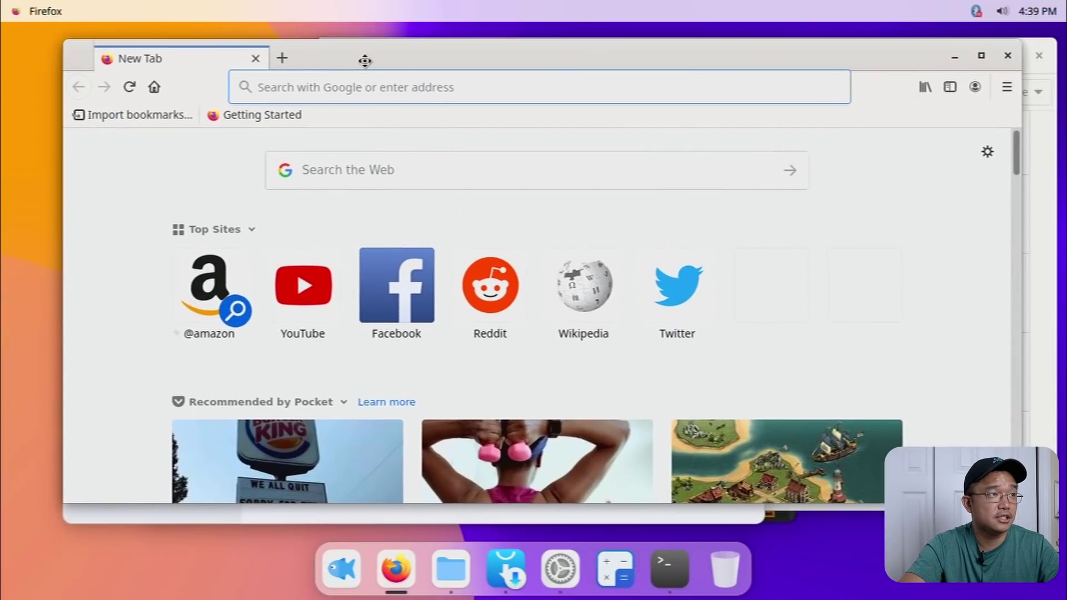
pyautogui.click(369, 80)
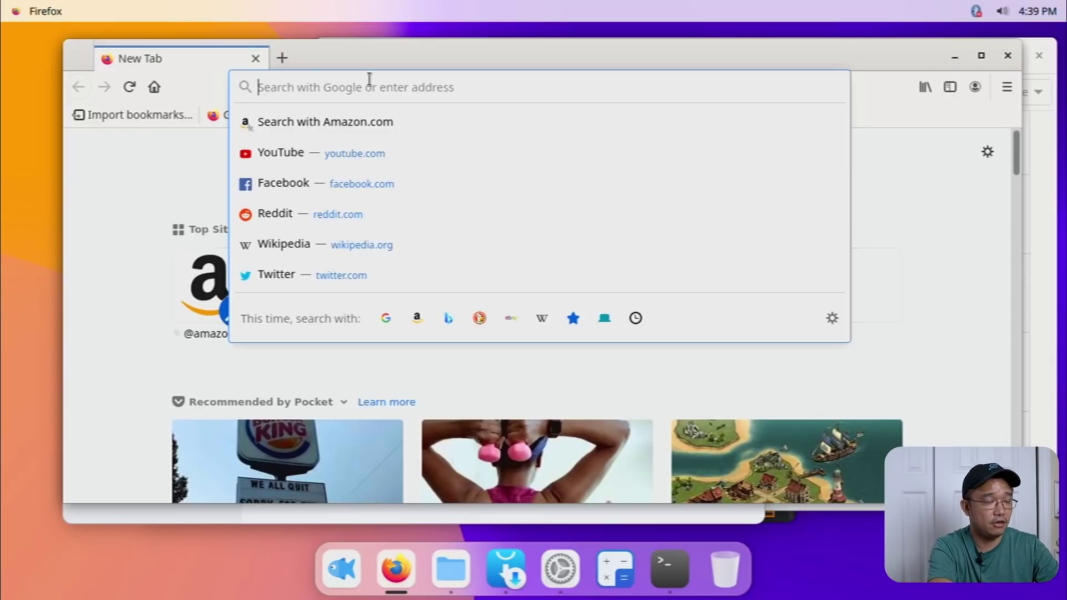
pyautogui.write('kde ')
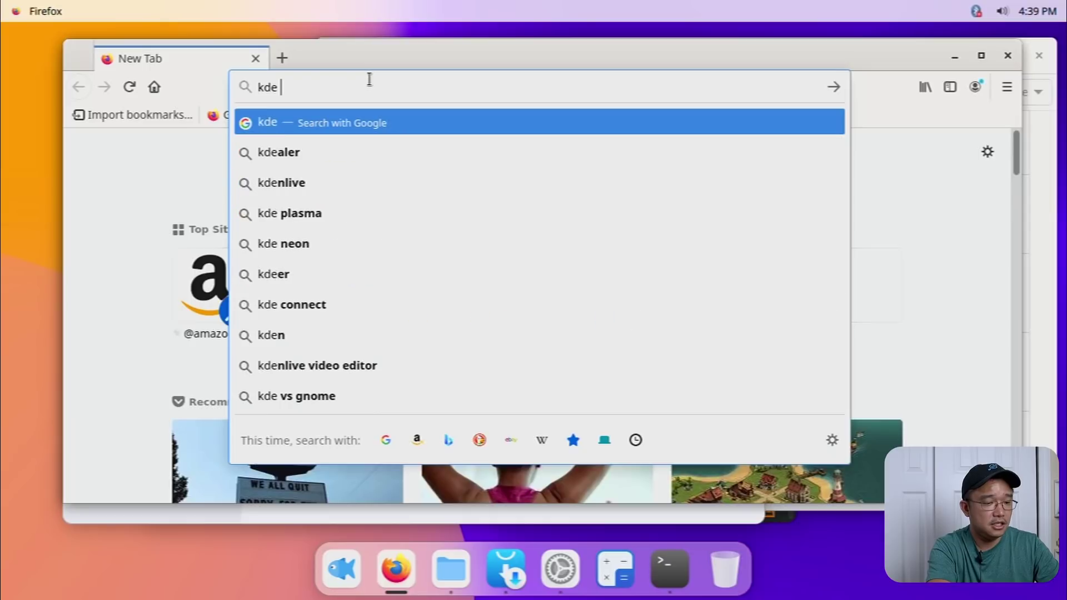
pyautogui.write('task manag')
pyautogui.press('BackSpace')
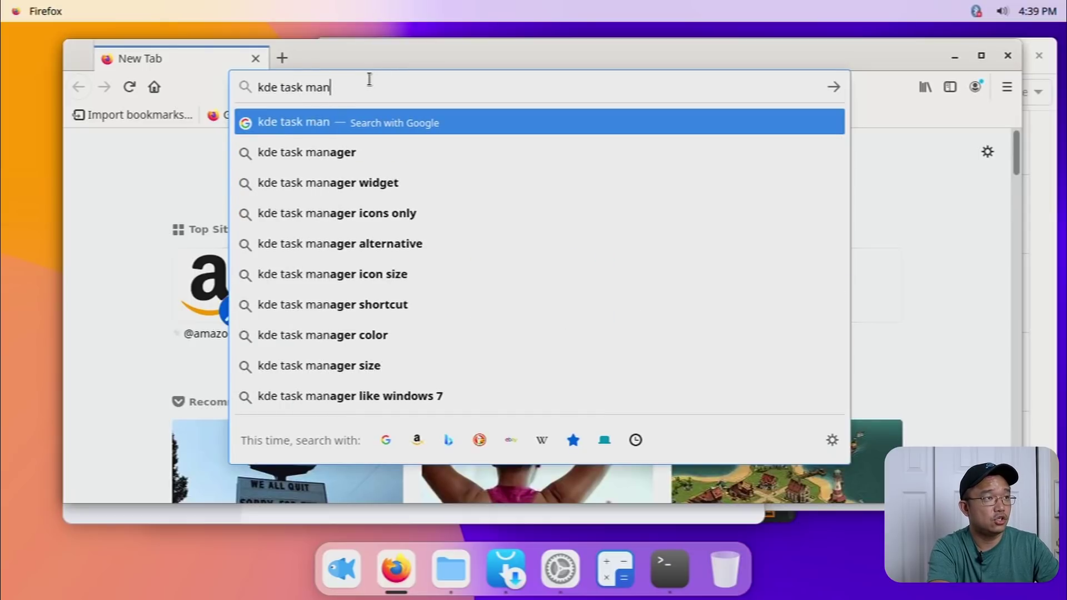
pyautogui.press('Down')
pyautogui.press('Return')
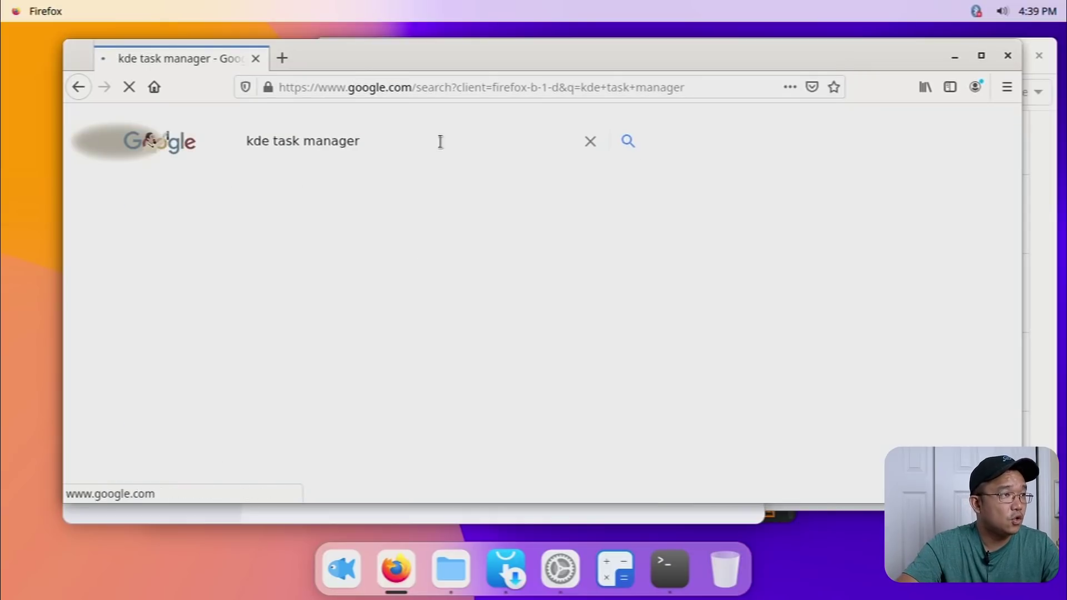
pyautogui.click(422, 286)
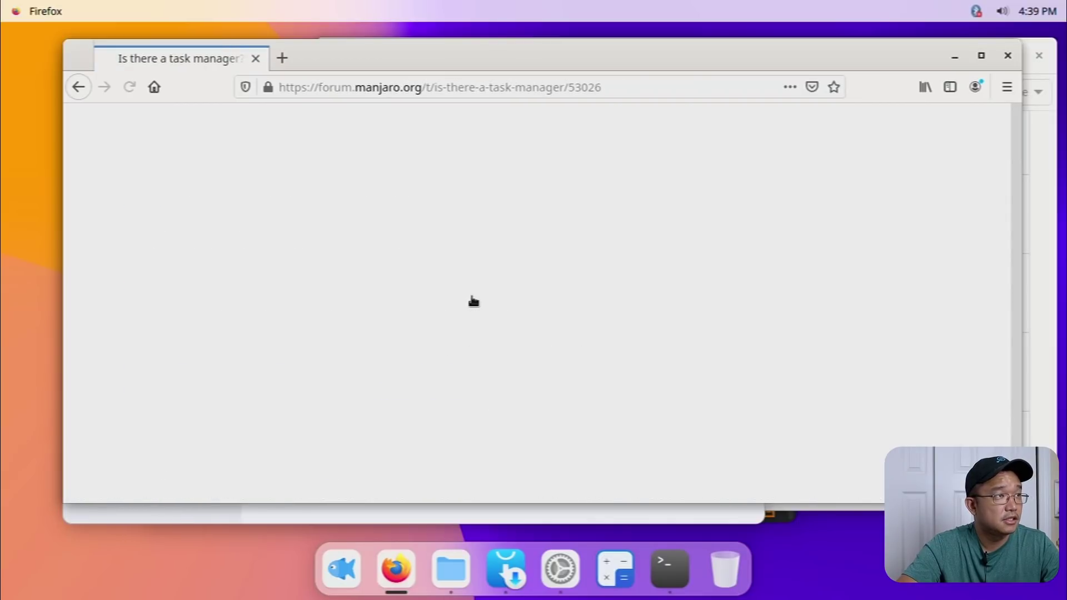
pyautogui.scroll(-2, 472, 299)
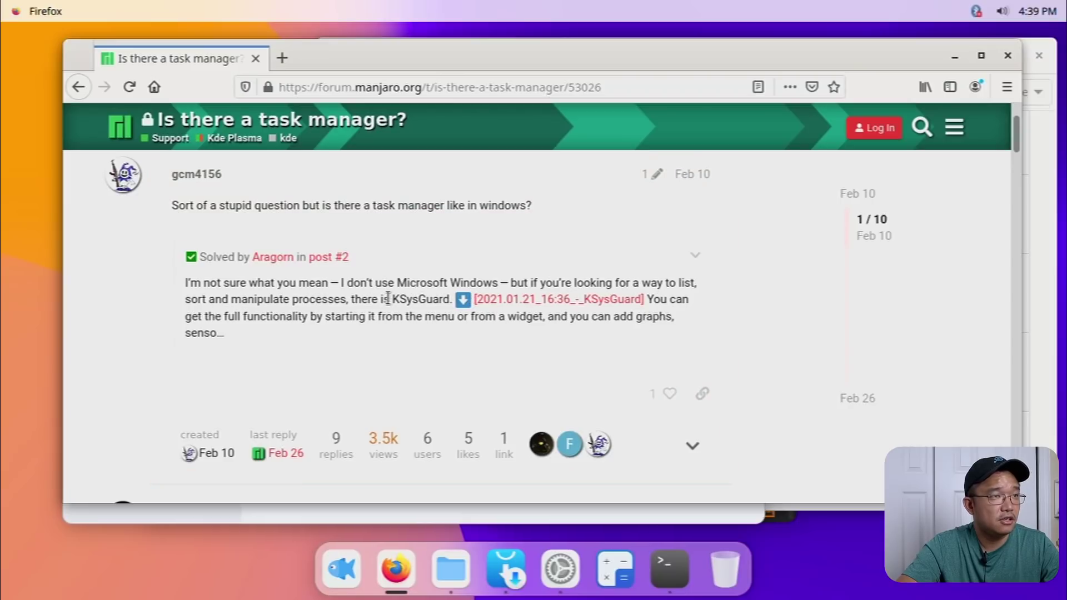
# Replace the store search term 'task' with 'ksysguard'.
pyautogui.click(1041, 163)
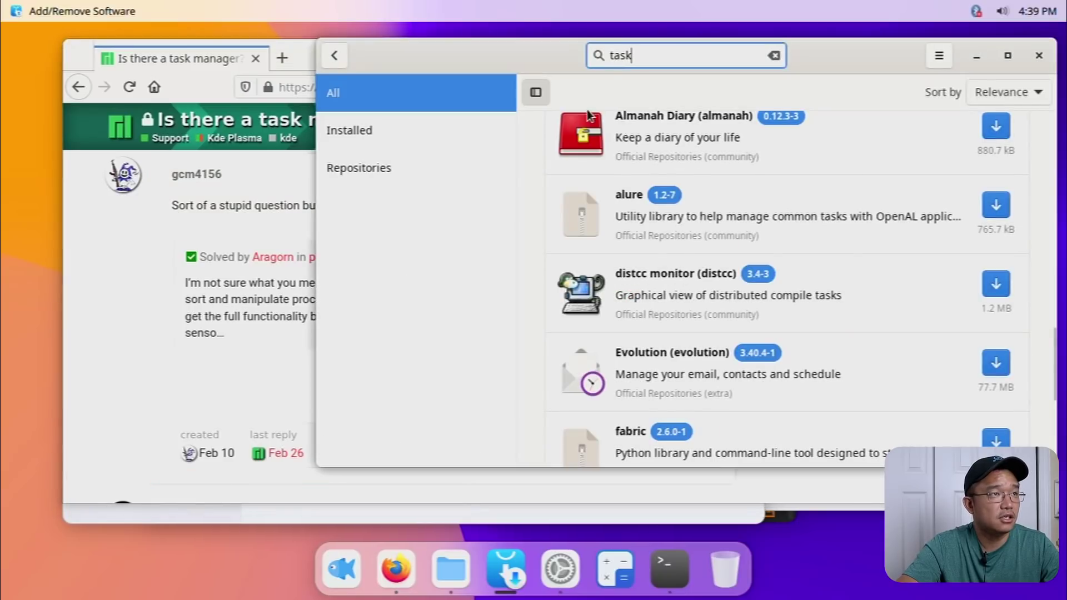
pyautogui.doubleClick(639, 54)
pyautogui.write('ksys')
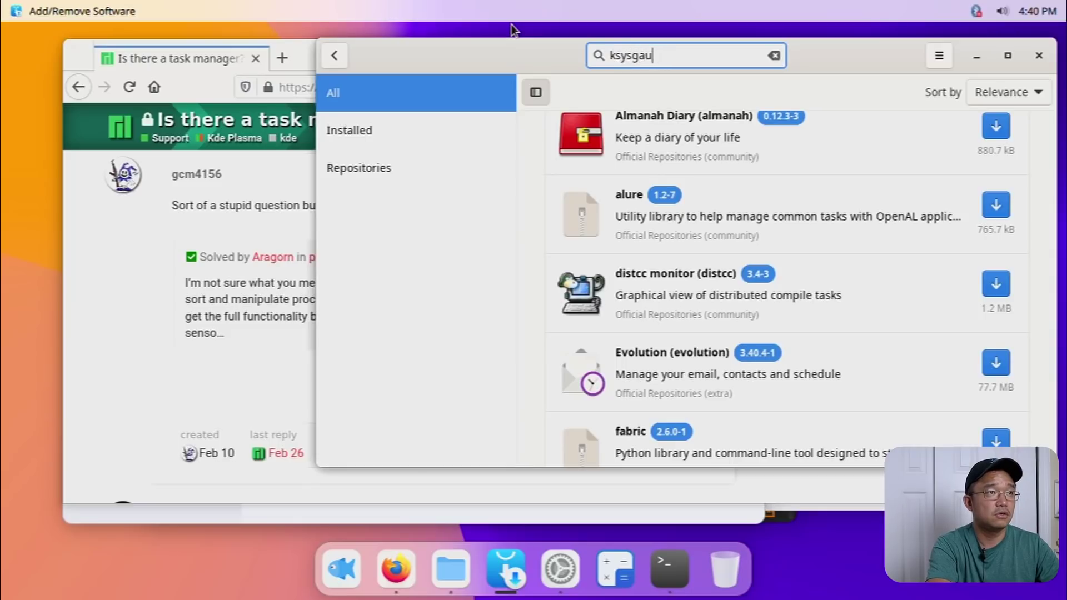
pyautogui.write('guard')
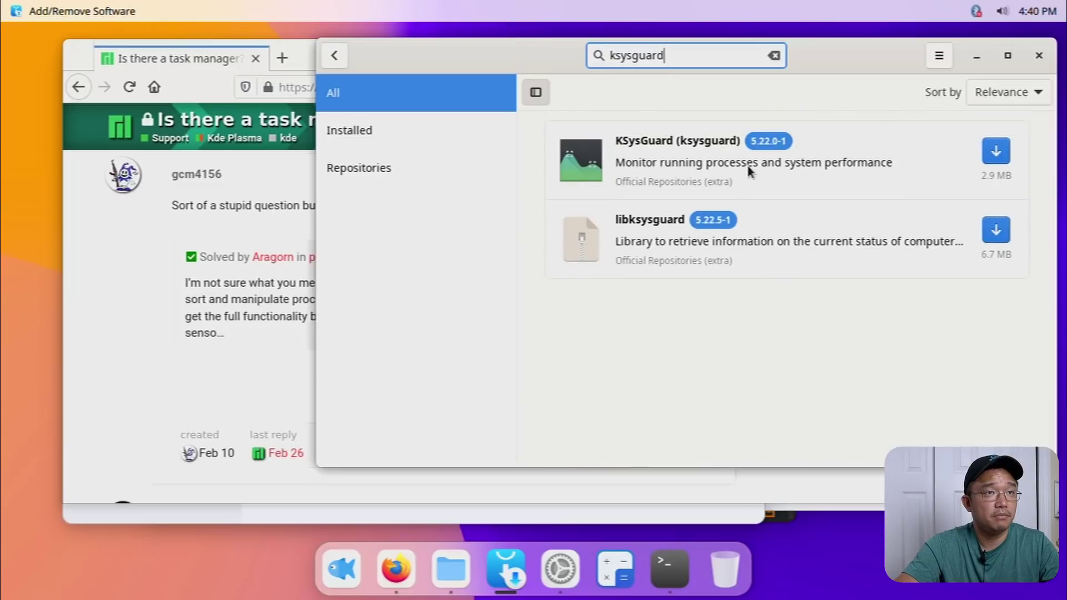
# Mark KSysGuard for installation, apply, and authenticate with the account password.
pyautogui.click(996, 152)
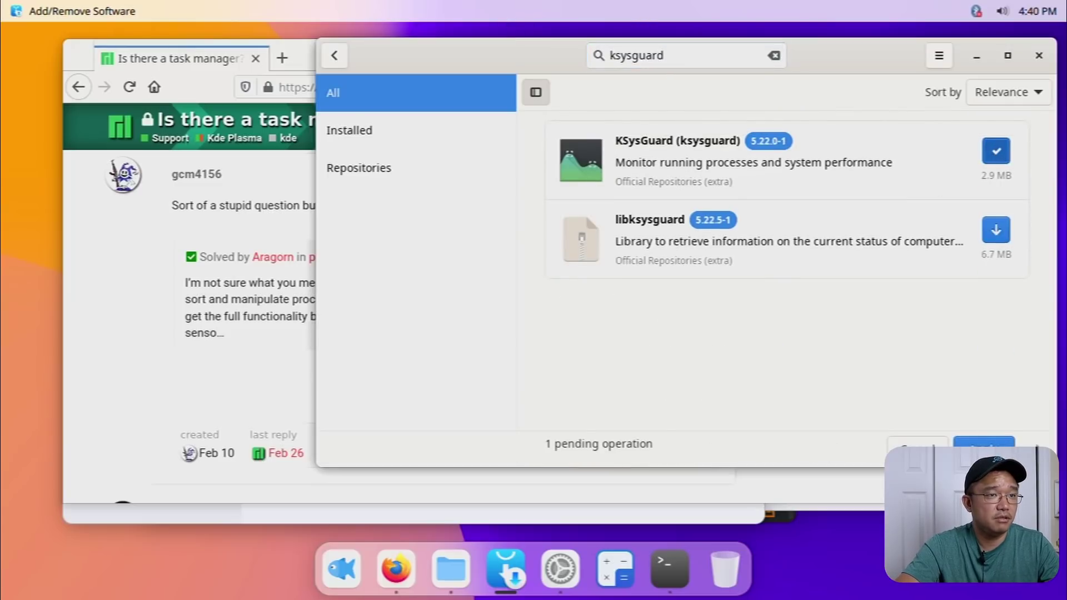
pyautogui.click(984, 443)
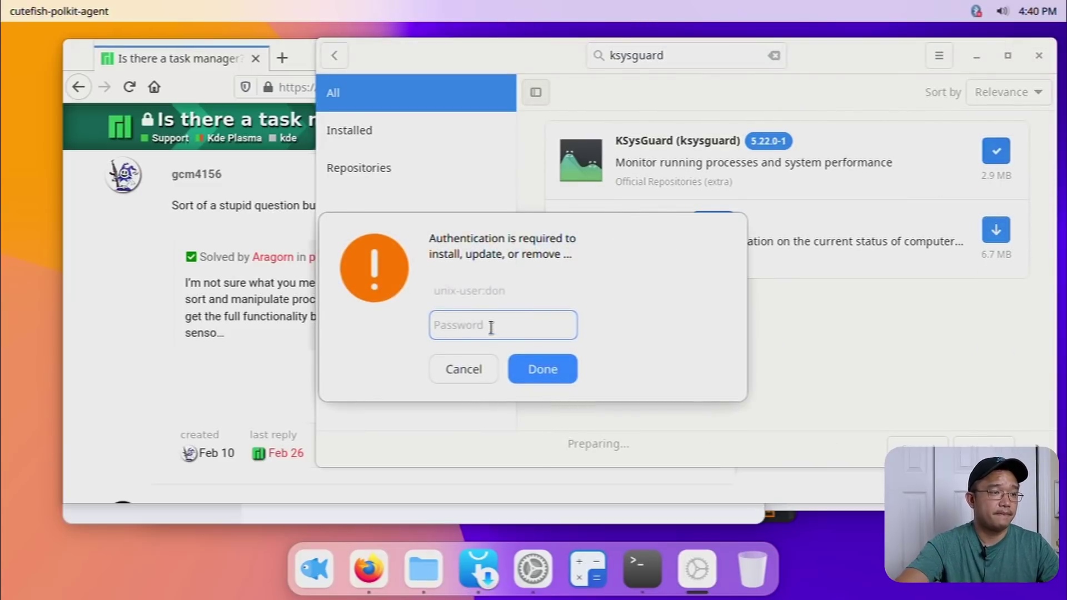
pyautogui.write('••••••••')
pyautogui.press('Return')
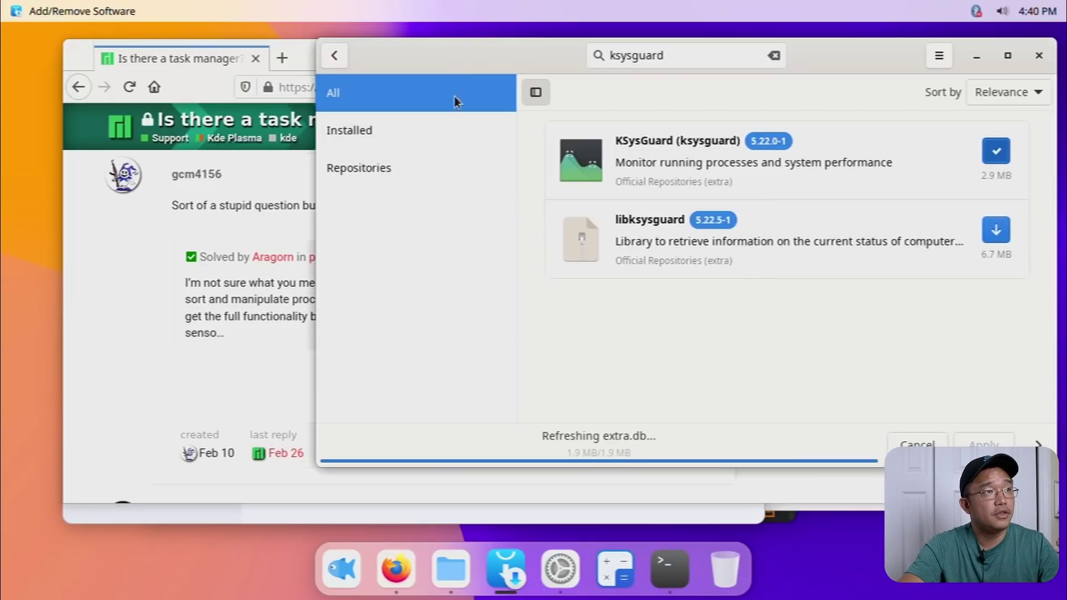
pyautogui.moveTo(482, 49); pyautogui.dragTo(285, 76)
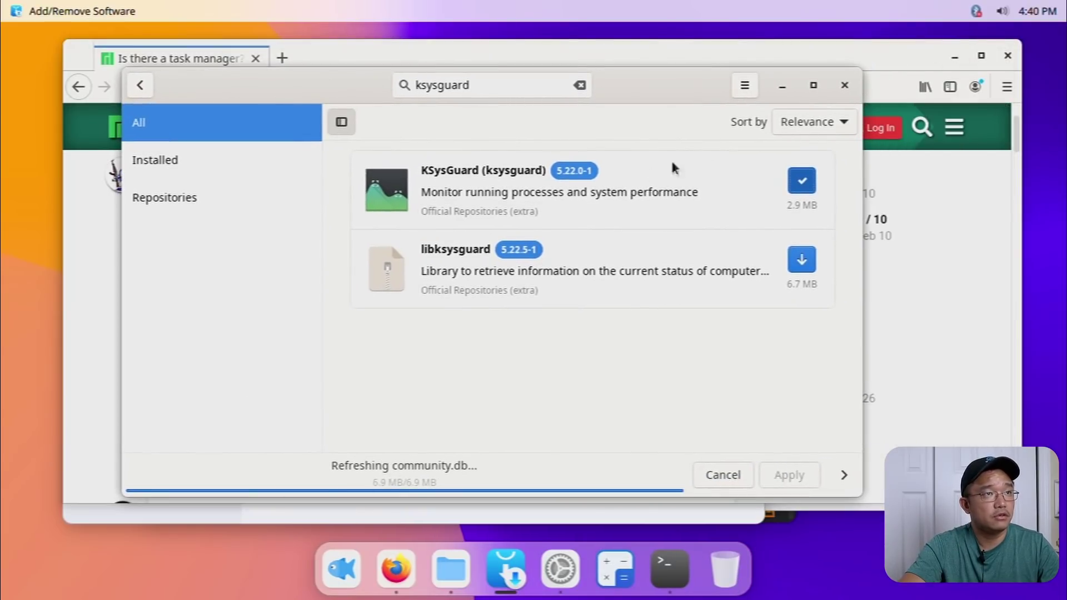
# View the Pamac version information from the options menu, then close it.
pyautogui.click(742, 88)
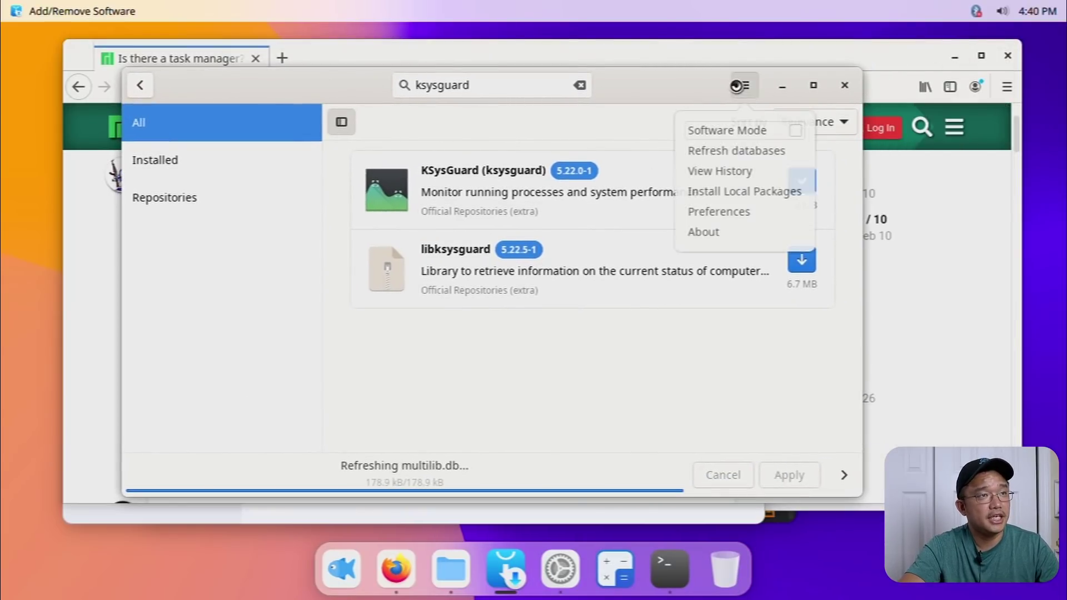
pyautogui.click(704, 236)
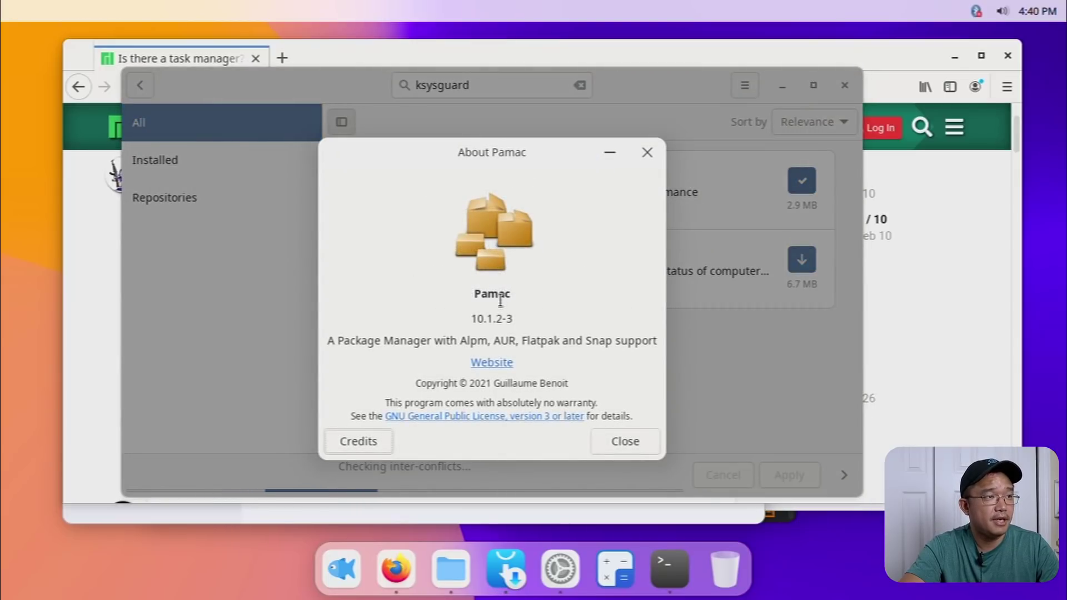
pyautogui.click(634, 441)
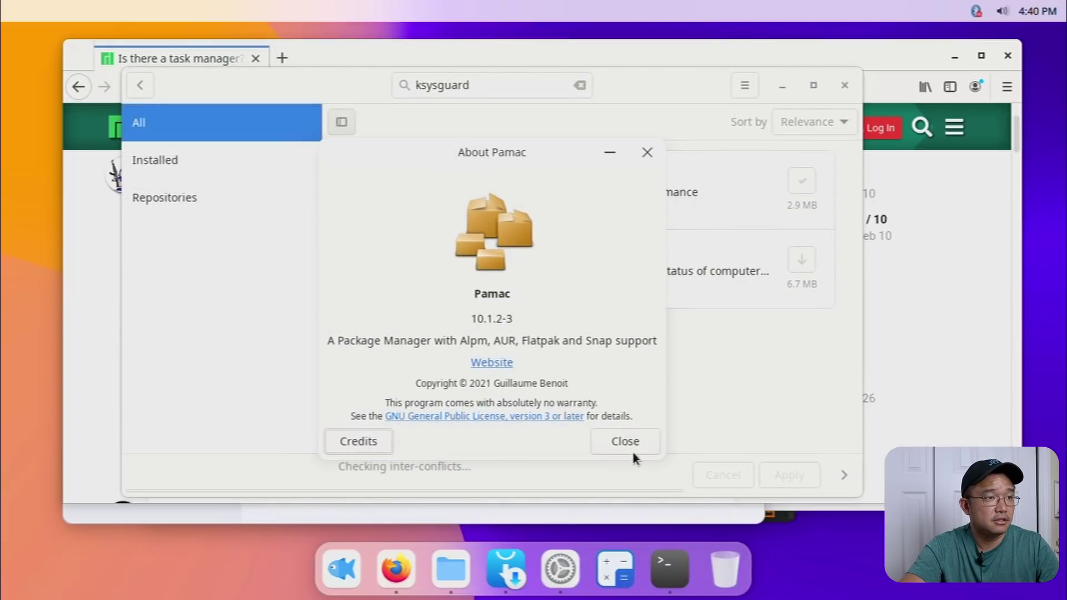
pyautogui.click(642, 440)
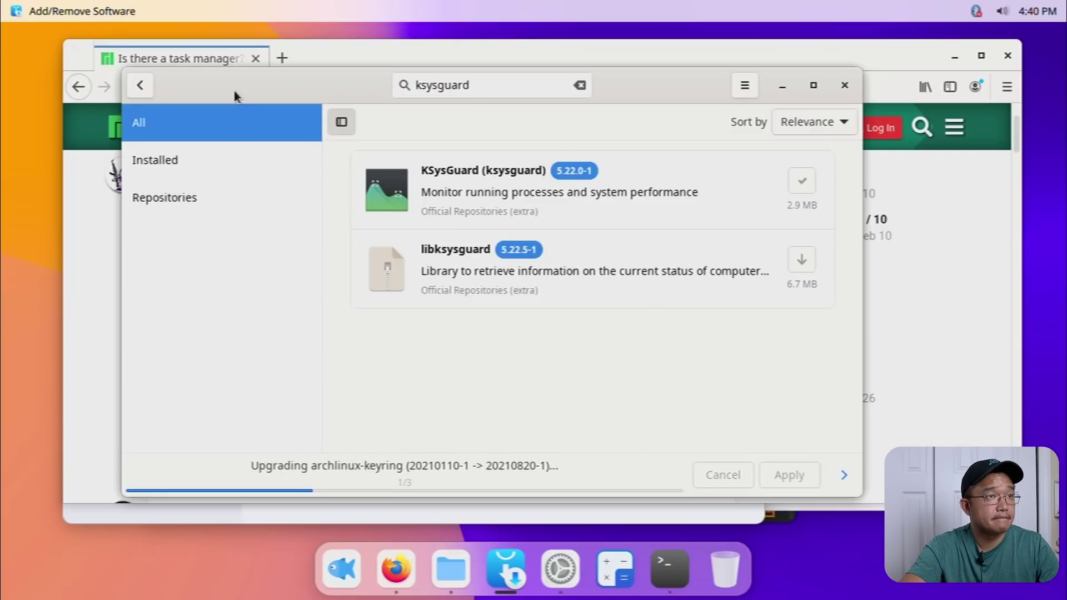
# Rearrange the store and Firefox windows, minimizing Firefox, and bring Settings forward.
pyautogui.moveTo(236, 91); pyautogui.dragTo(426, 86)
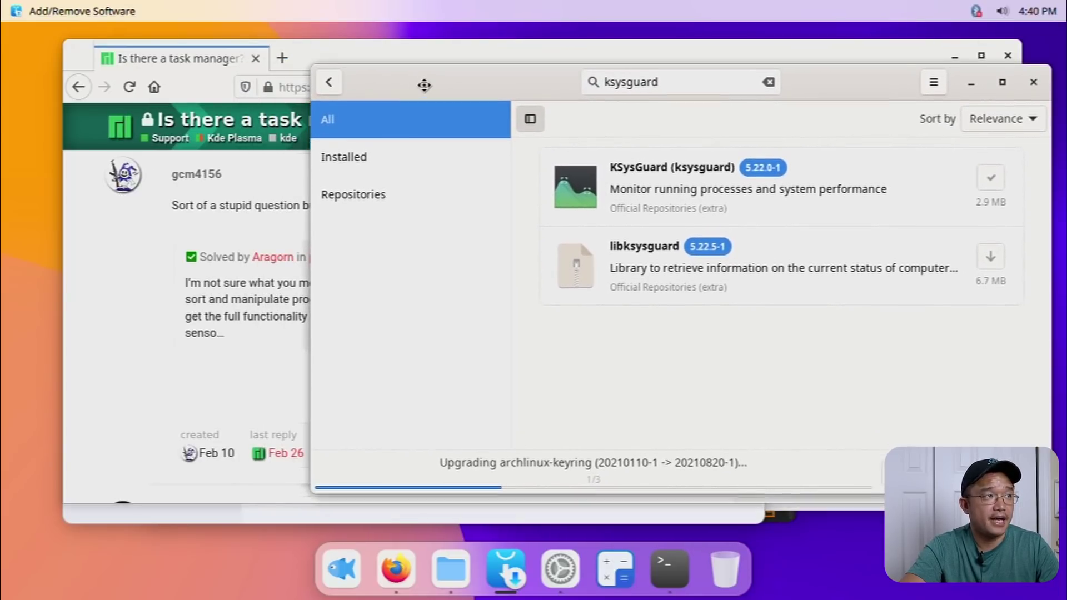
pyautogui.click(274, 56)
pyautogui.moveTo(350, 54); pyautogui.dragTo(298, 69)
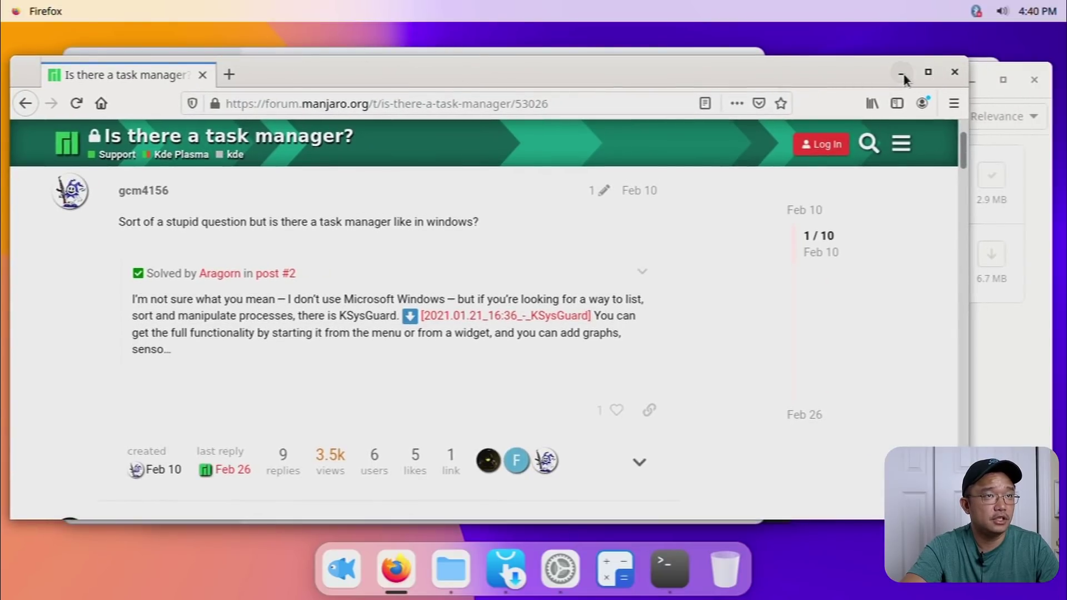
pyautogui.click(903, 73)
pyautogui.moveTo(883, 82); pyautogui.dragTo(562, 102)
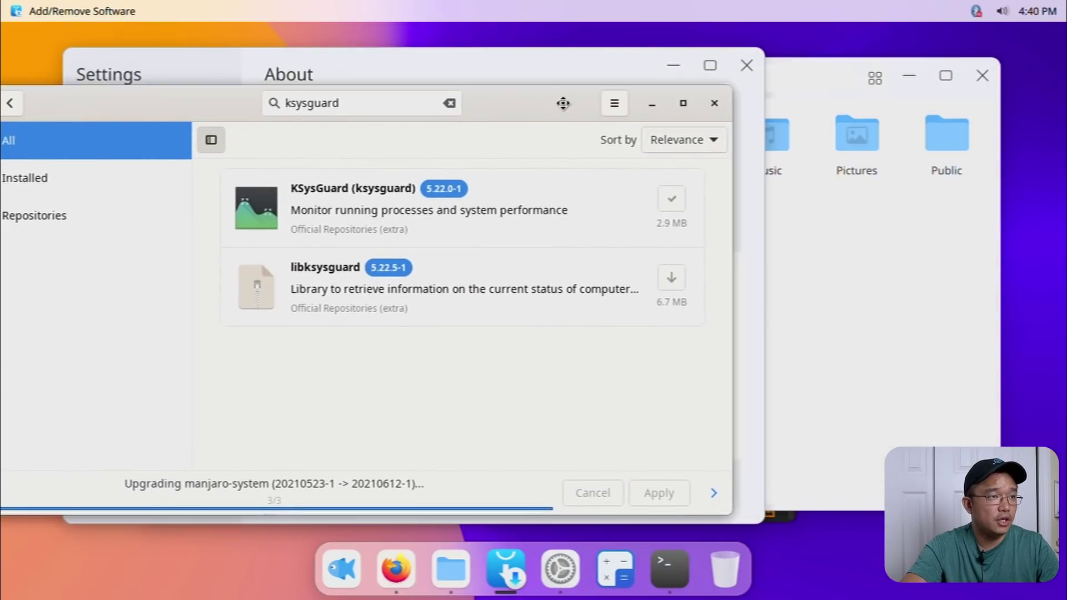
pyautogui.click(396, 568)
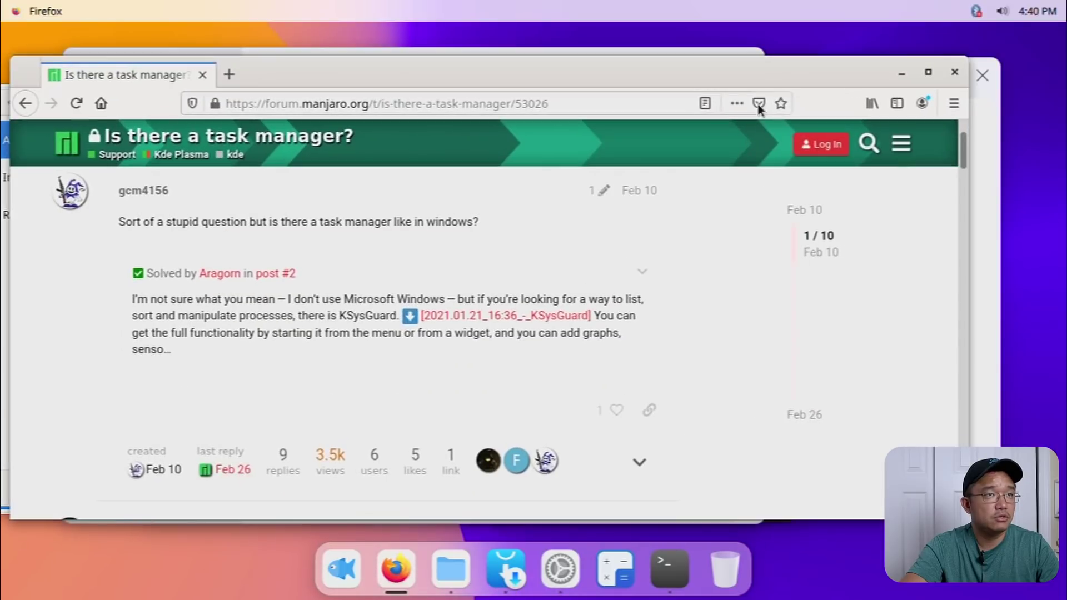
pyautogui.click(955, 72)
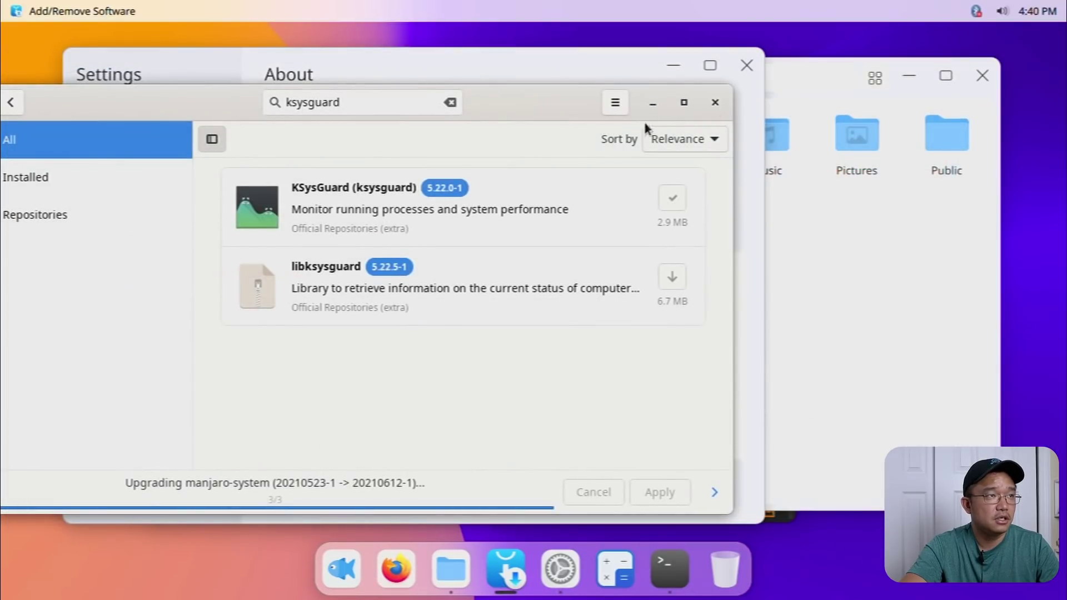
pyautogui.click(538, 75)
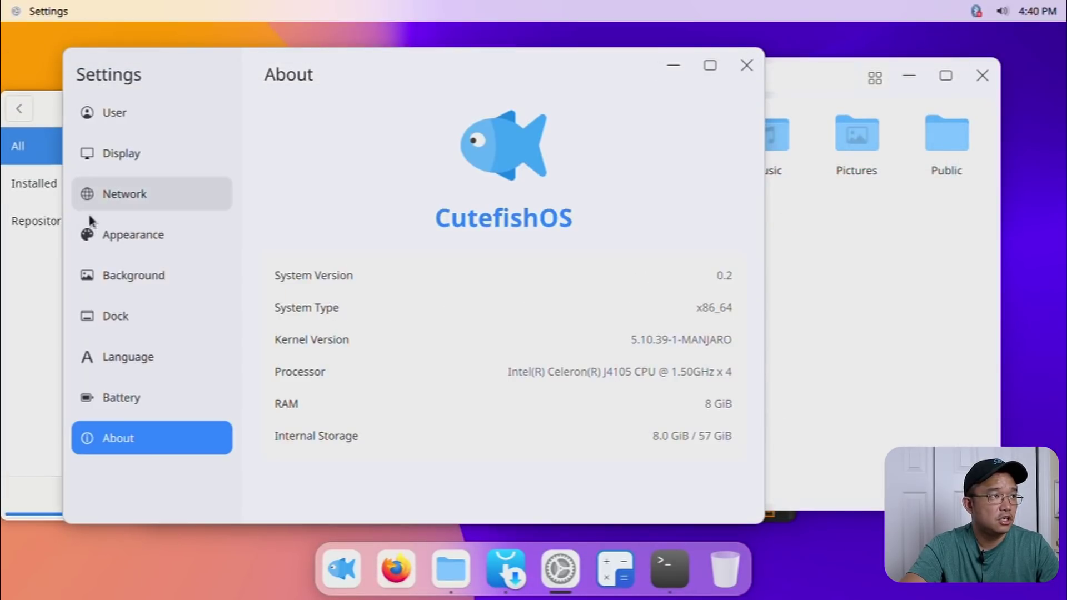
# Switch to the Dark theme and try red, green and purple accents before returning to blue.
pyautogui.click(126, 229)
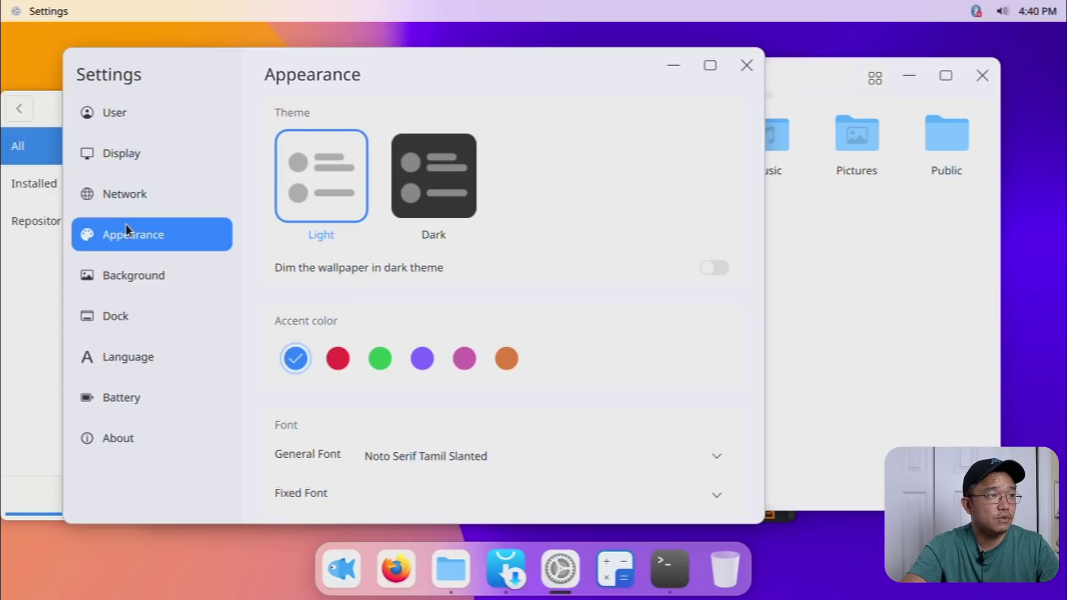
pyautogui.click(426, 171)
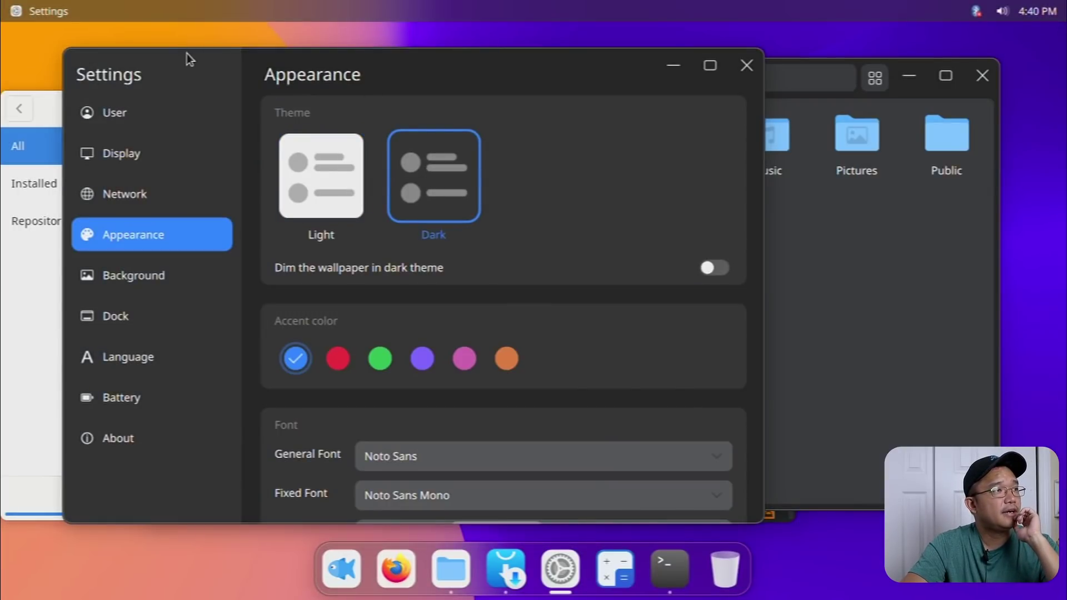
pyautogui.moveTo(186, 54); pyautogui.dragTo(430, 50)
pyautogui.click(582, 355)
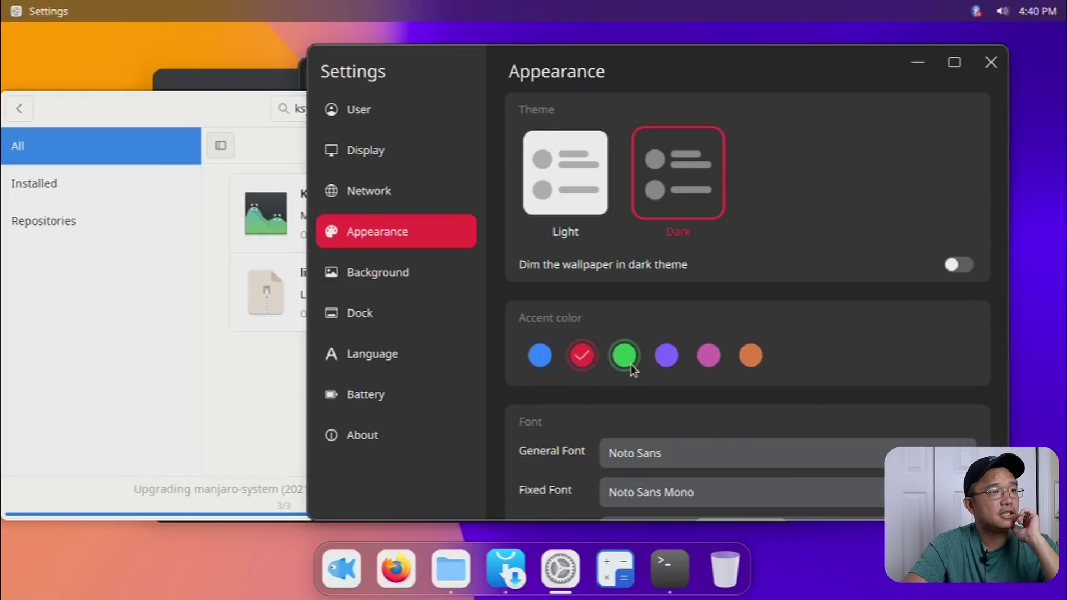
pyautogui.click(628, 364)
pyautogui.click(668, 364)
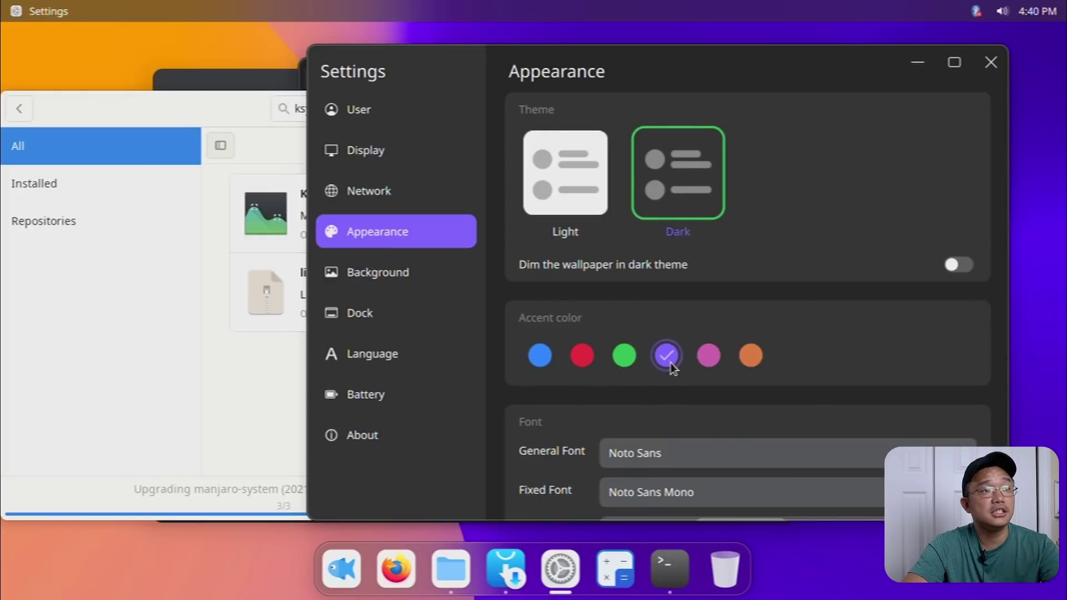
pyautogui.click(541, 363)
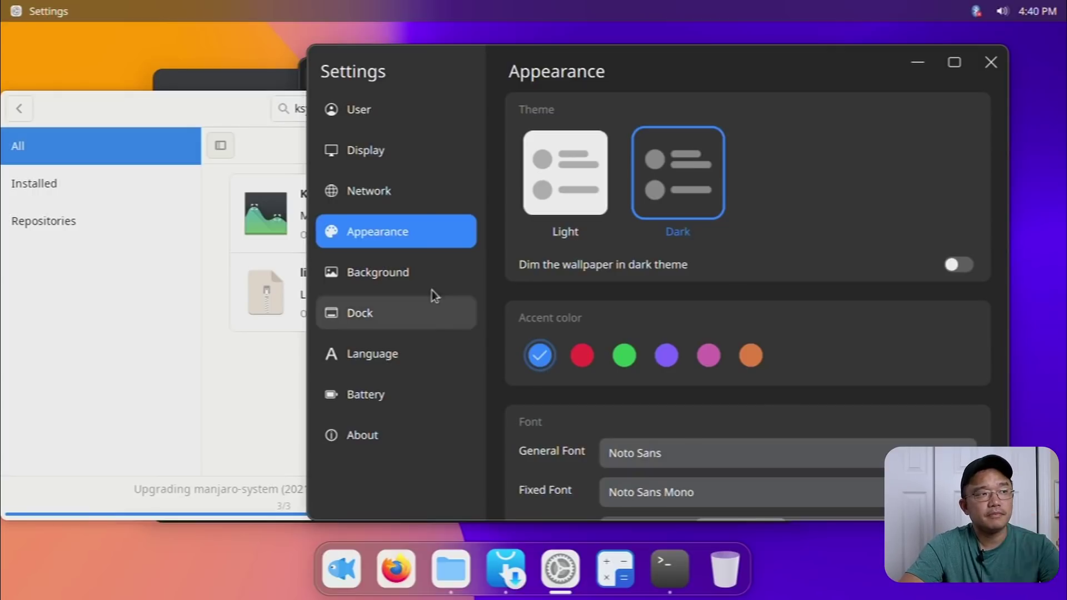
# Glance at the Background and Dock pages, then close Settings.
pyautogui.click(406, 275)
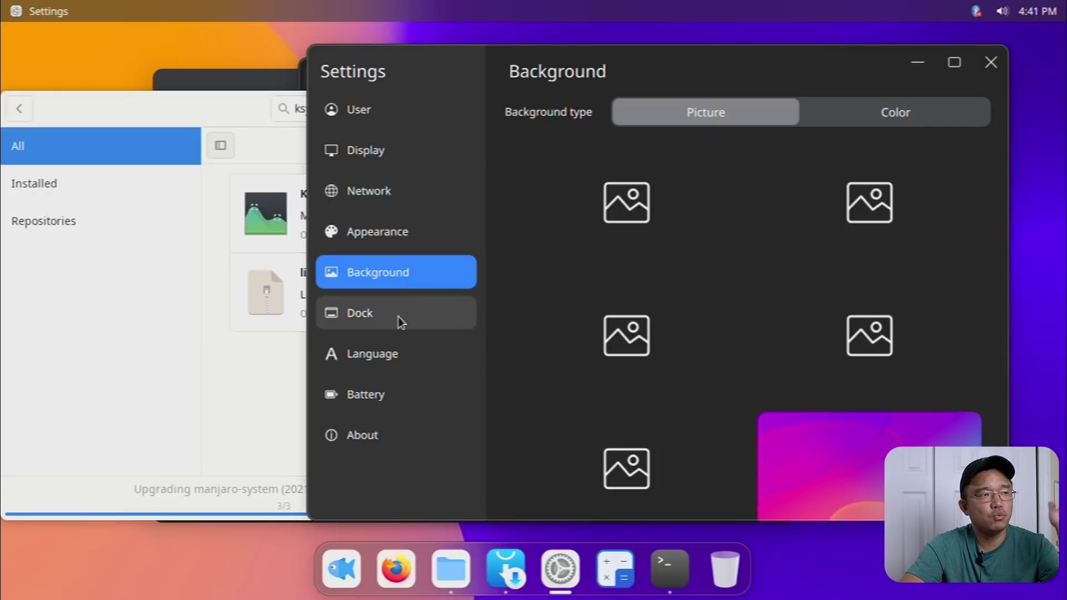
pyautogui.click(409, 311)
pyautogui.click(415, 231)
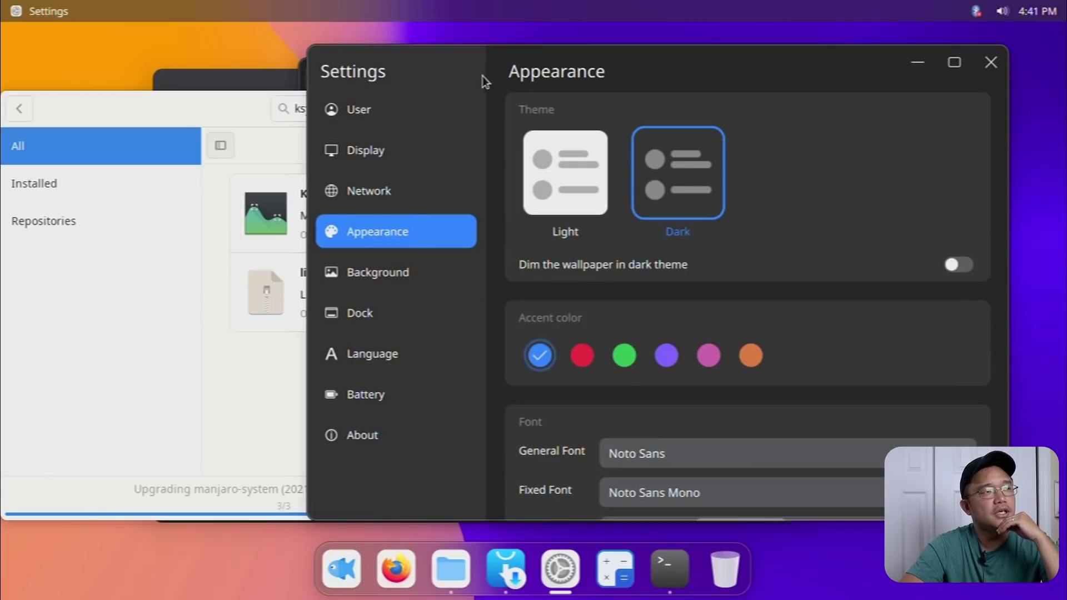
pyautogui.scroll(-2, 791, 467)
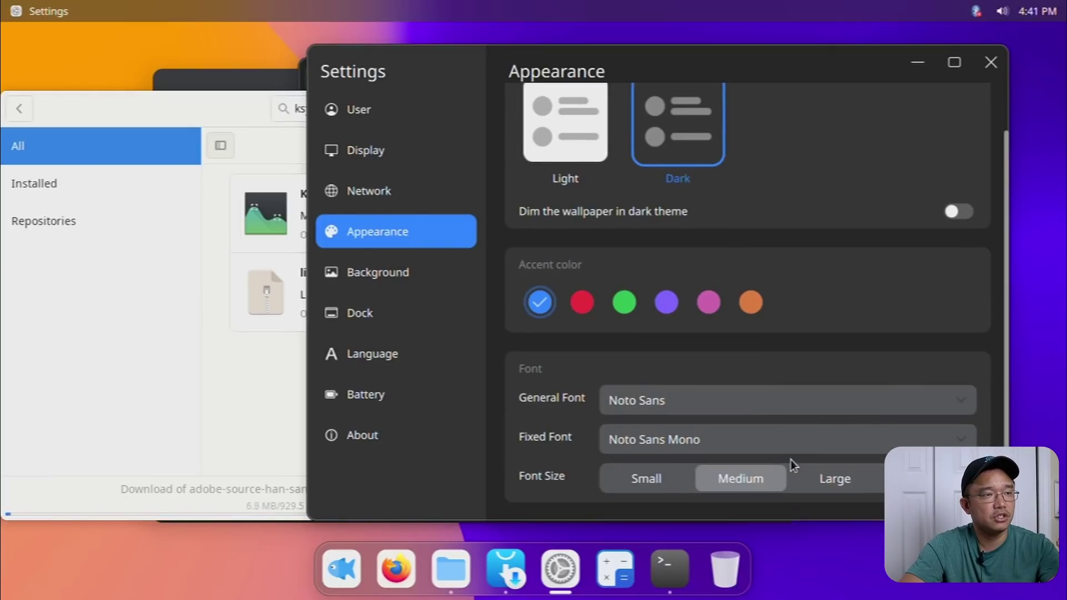
pyautogui.click(990, 61)
pyautogui.click(836, 200)
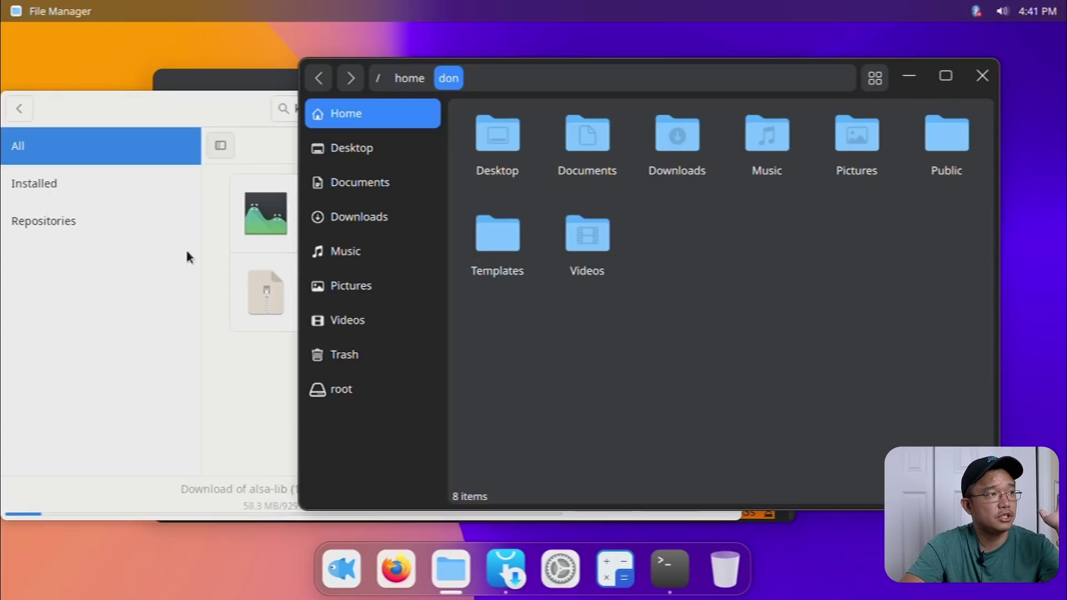
# Rearrange the software store and terminal windows and toggle the app launcher.
pyautogui.click(178, 309)
pyautogui.moveTo(500, 99); pyautogui.dragTo(712, 93)
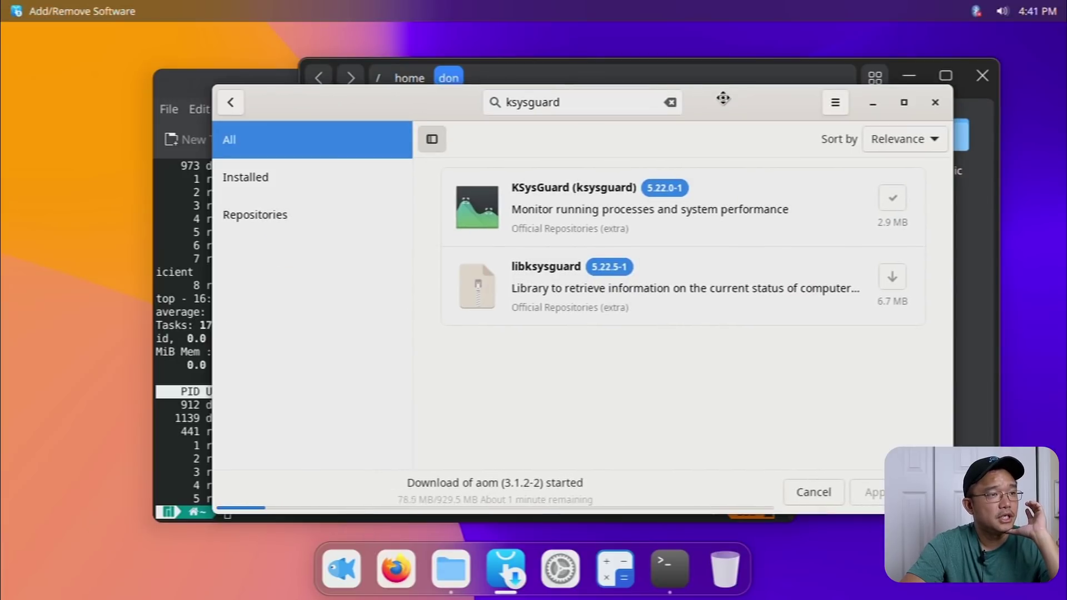
pyautogui.click(183, 367)
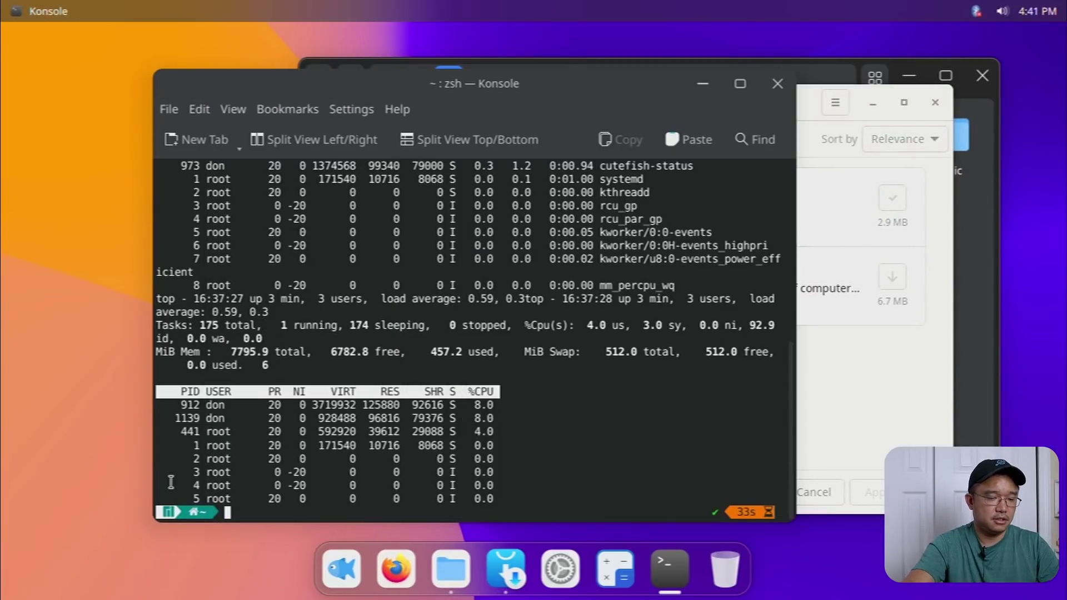
pyautogui.write('ksy')
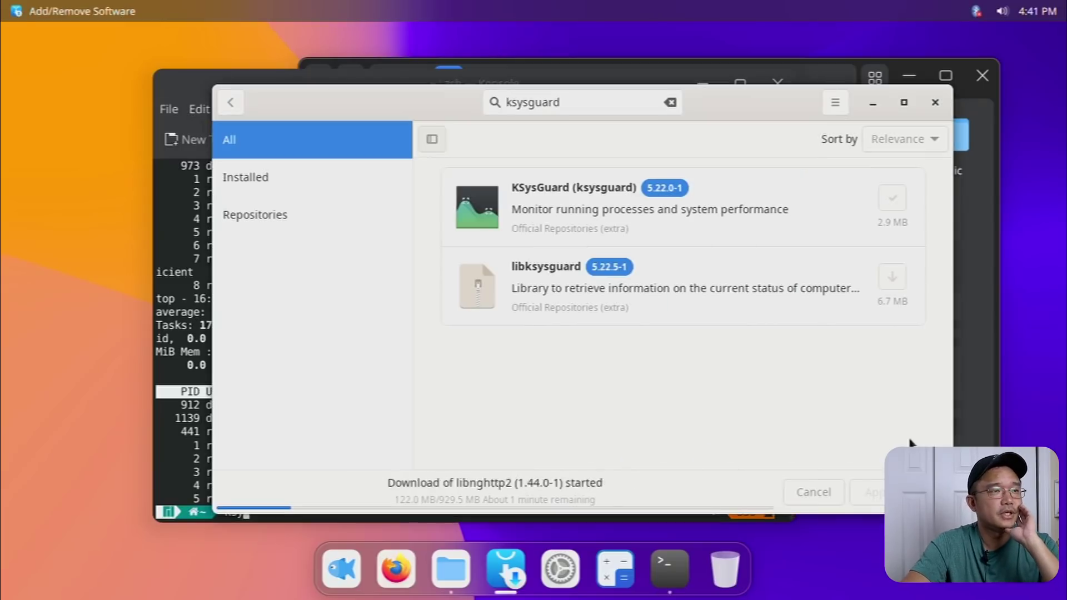
pyautogui.click(817, 439)
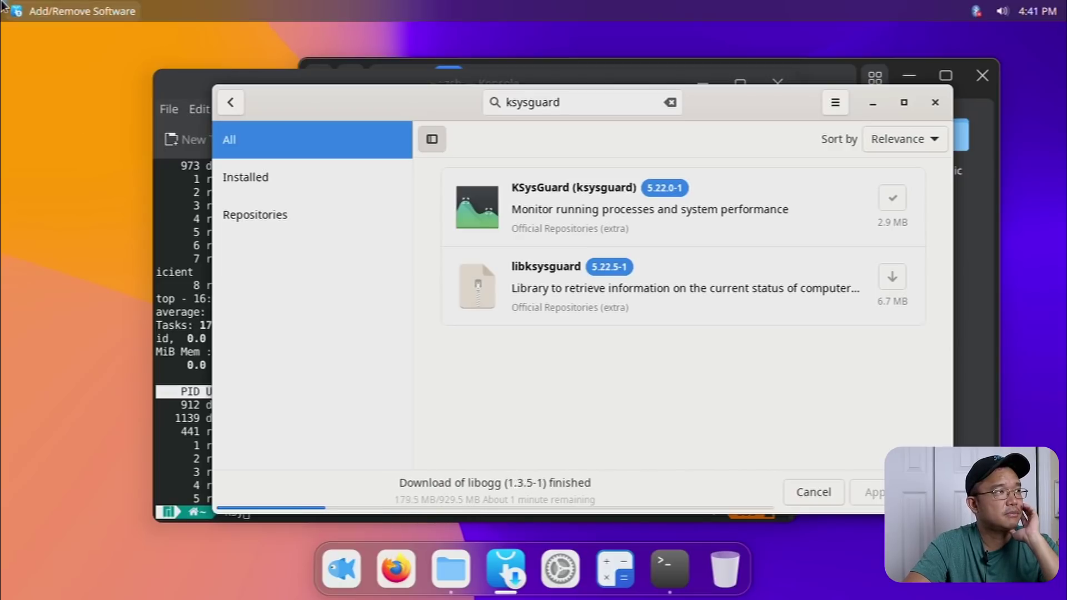
pyautogui.click(350, 575)
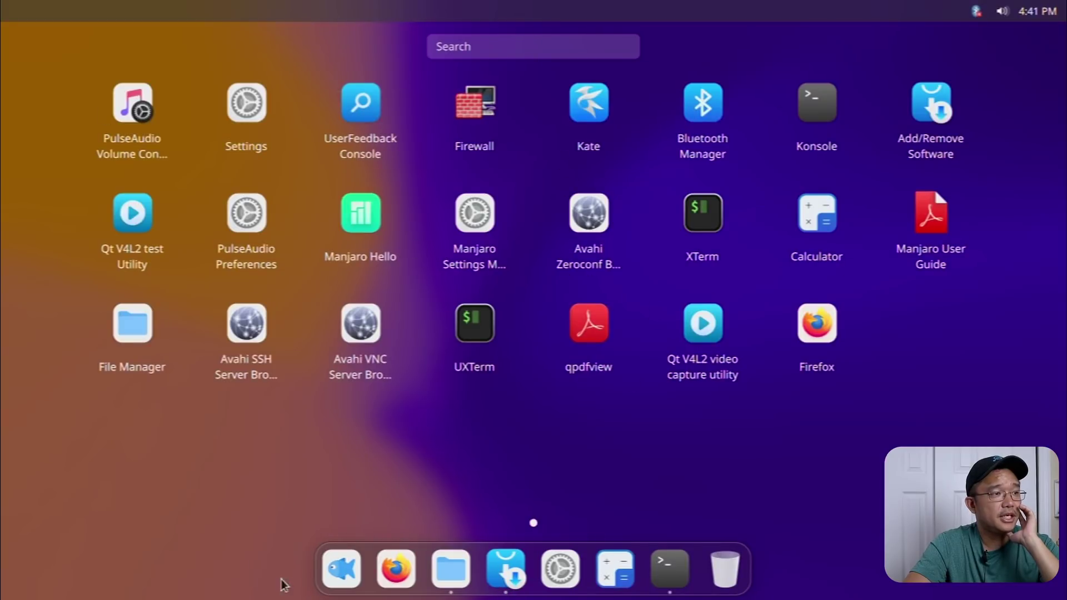
pyautogui.click(340, 573)
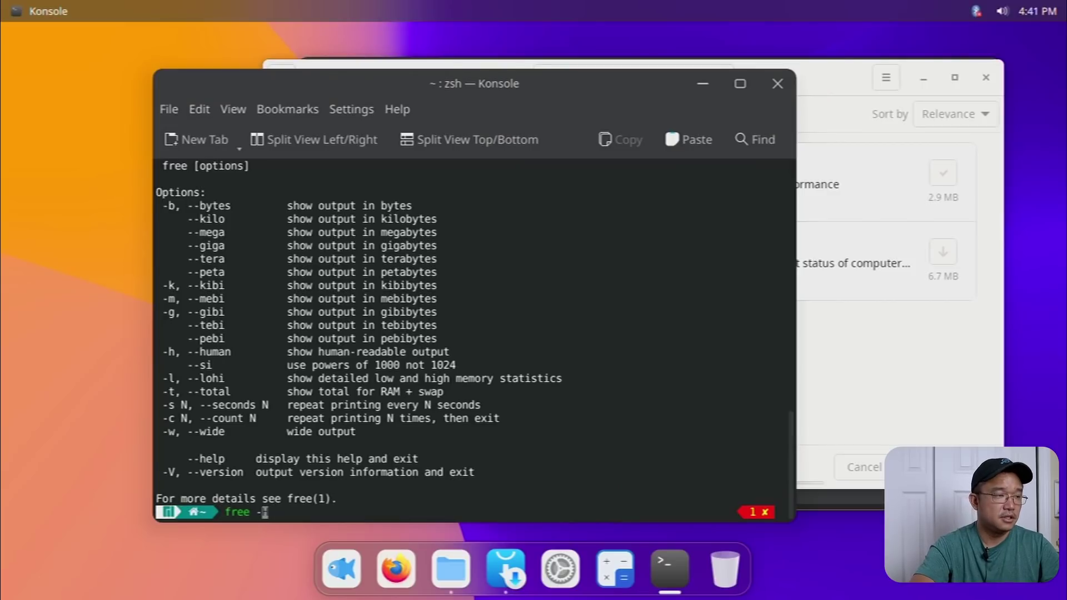
# Run free -h in Konsole to show 7.6Gi total memory, then reposition the windows.
pyautogui.write('h')
pyautogui.press('Return')
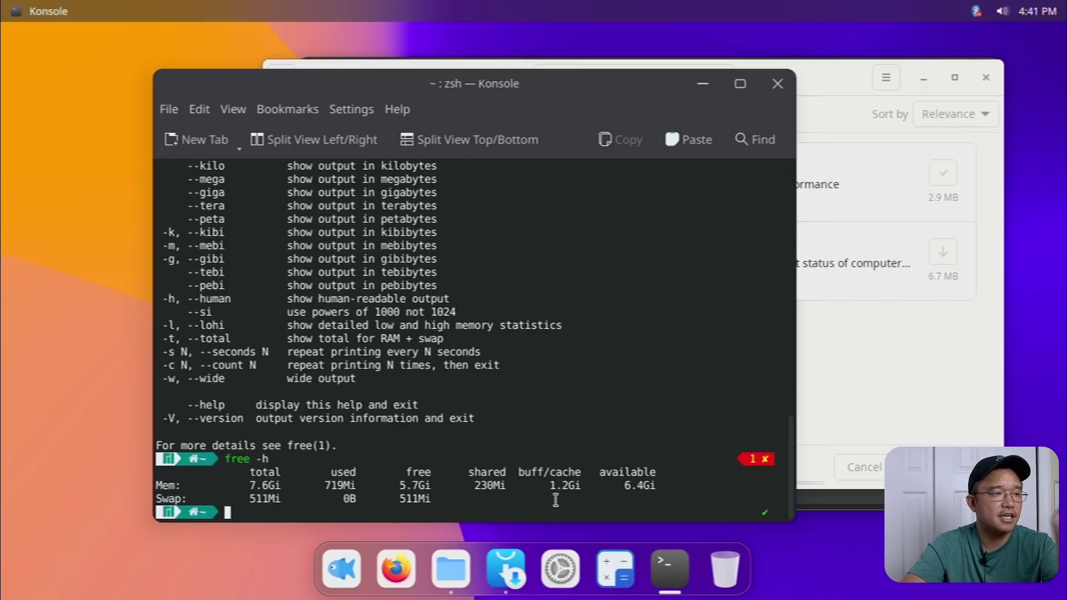
pyautogui.moveTo(621, 86); pyautogui.dragTo(506, 69)
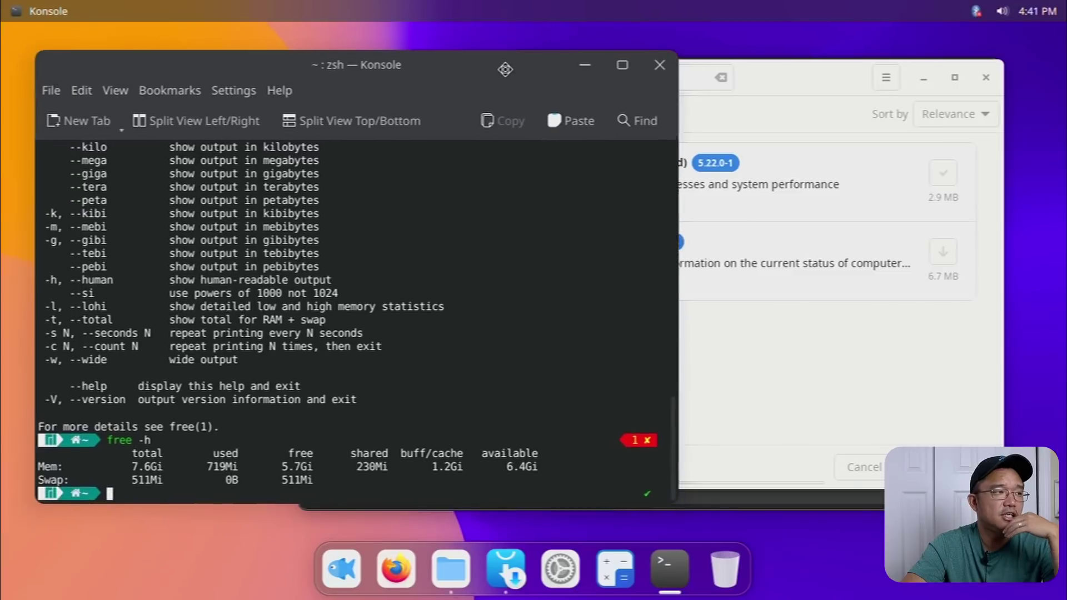
pyautogui.moveTo(824, 79); pyautogui.dragTo(629, 105)
# Toggle Dark Mode off and back on in quick settings, then open Settings to its About page.
pyautogui.click(856, 145)
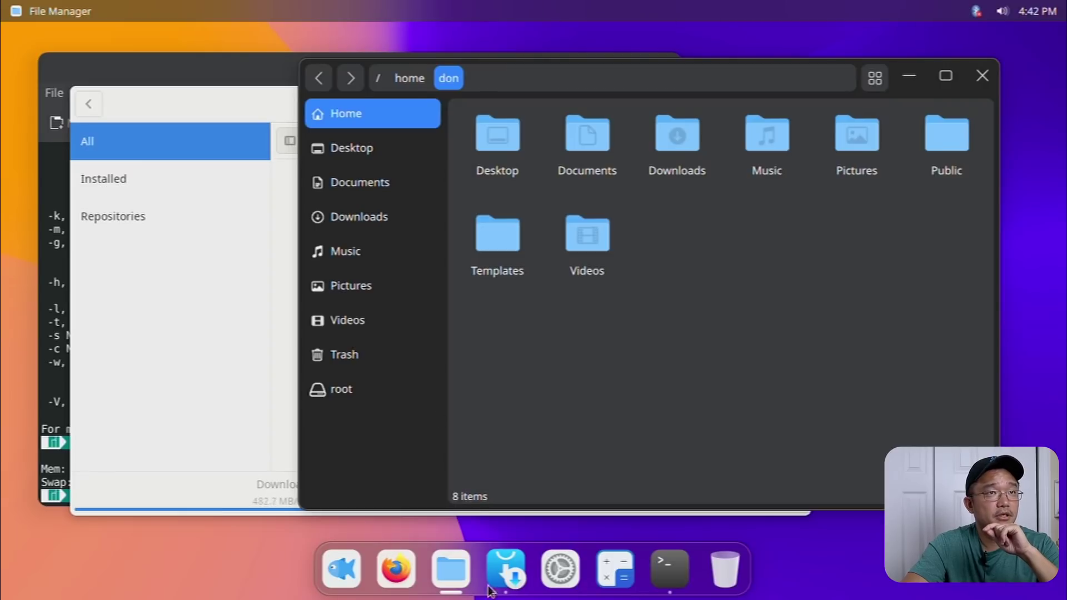
pyautogui.click(978, 12)
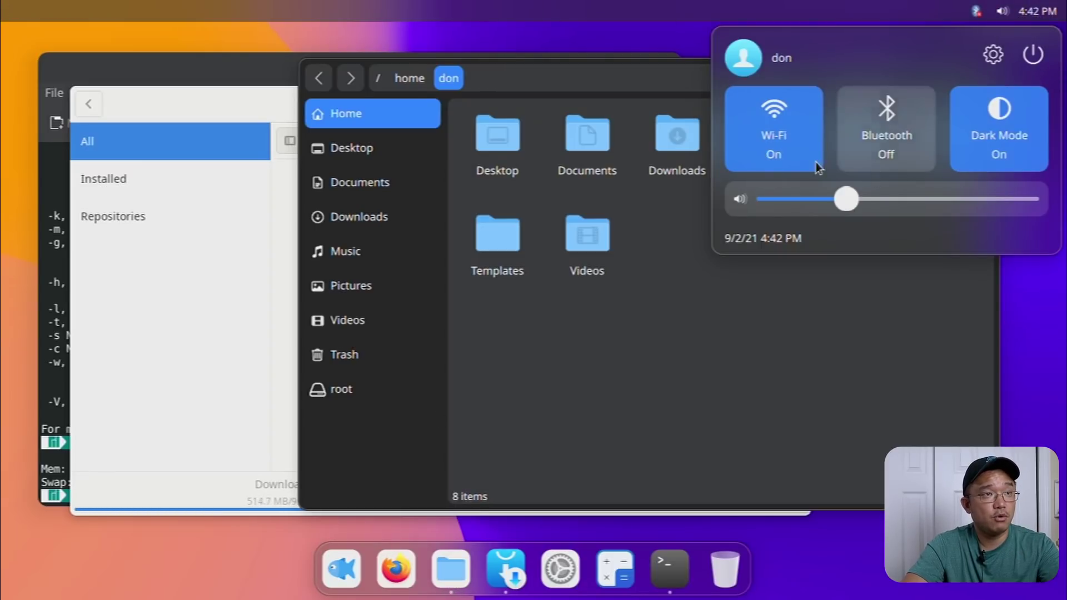
pyautogui.click(1008, 145)
pyautogui.click(1008, 146)
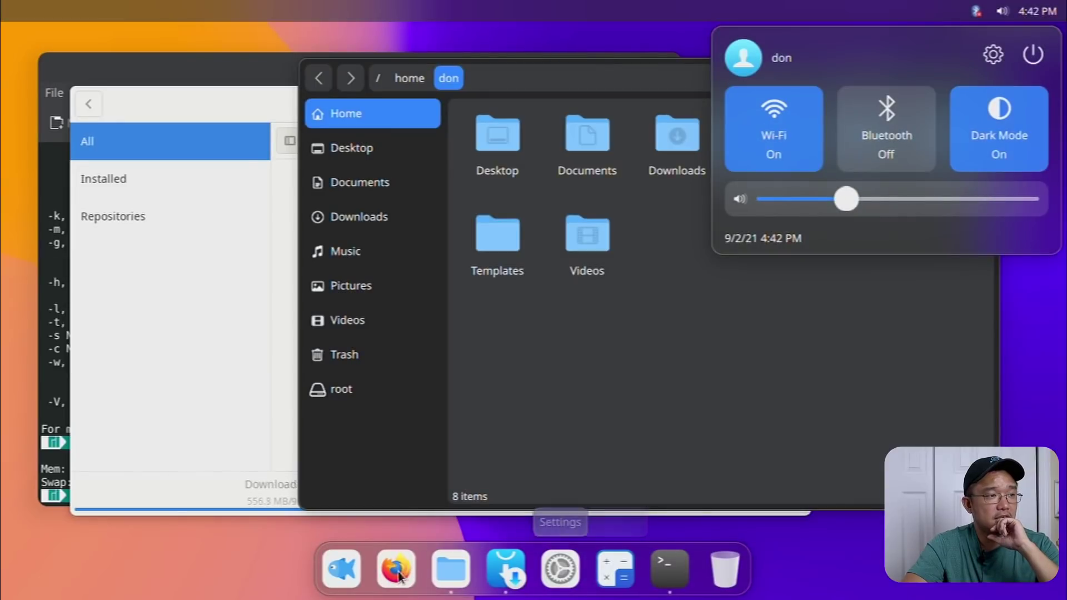
pyautogui.click(981, 62)
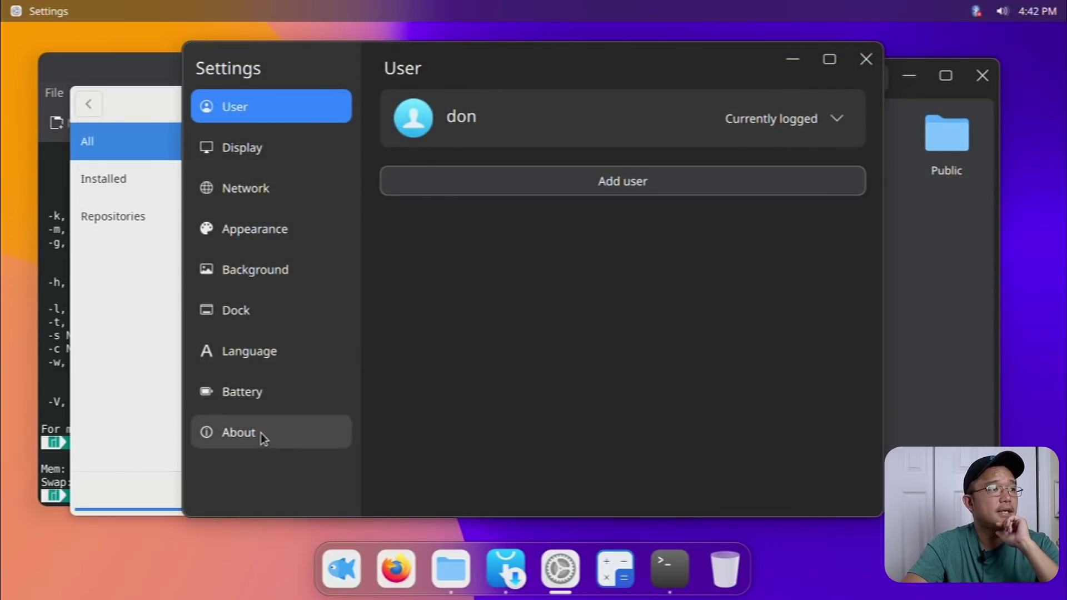
pyautogui.click(261, 434)
# Browse the Battery, Language, Dock, Background, Appearance, Network, Display and User settings pages.
pyautogui.click(268, 400)
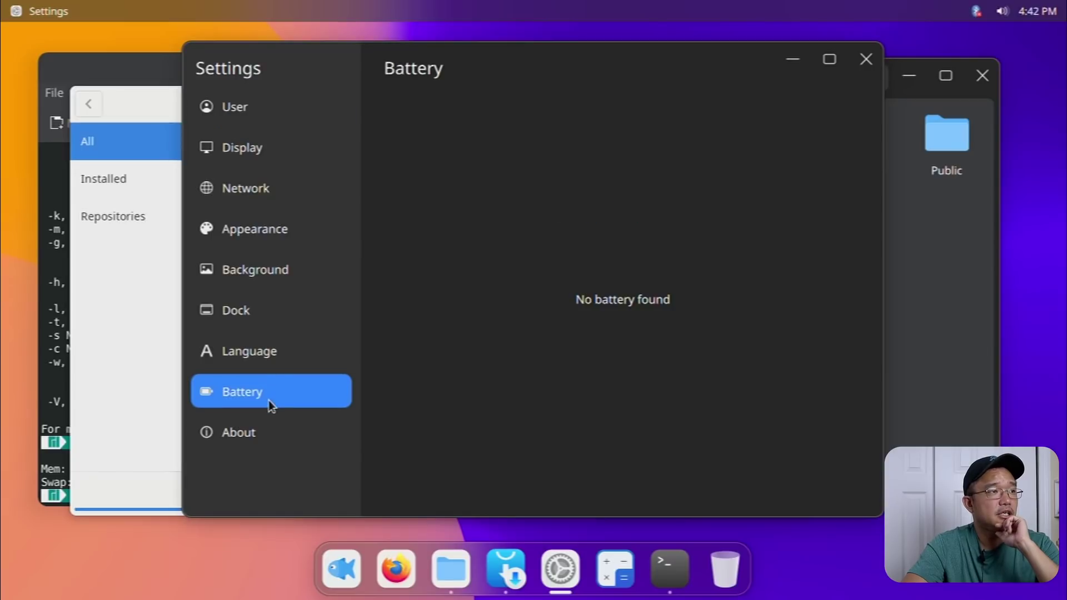
pyautogui.click(274, 352)
pyautogui.click(271, 308)
pyautogui.click(277, 279)
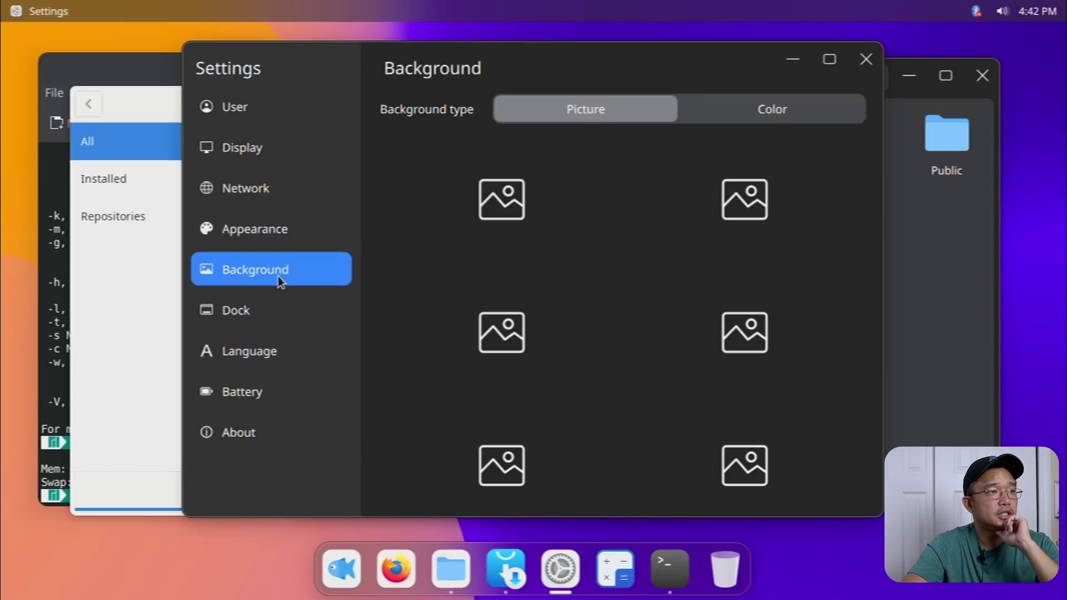
pyautogui.scroll(-5, 760, 284)
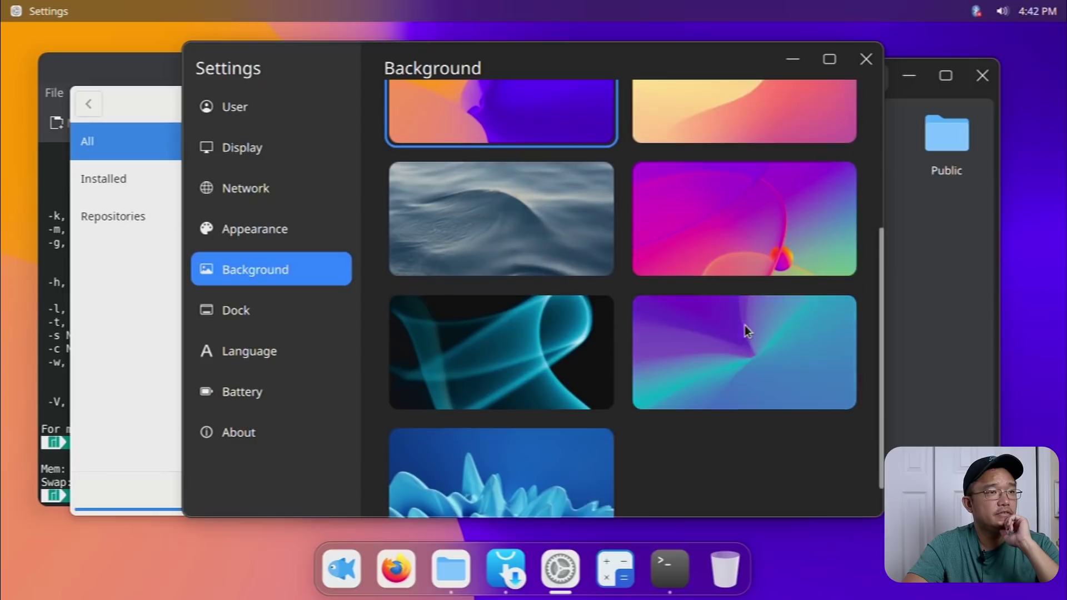
pyautogui.click(288, 228)
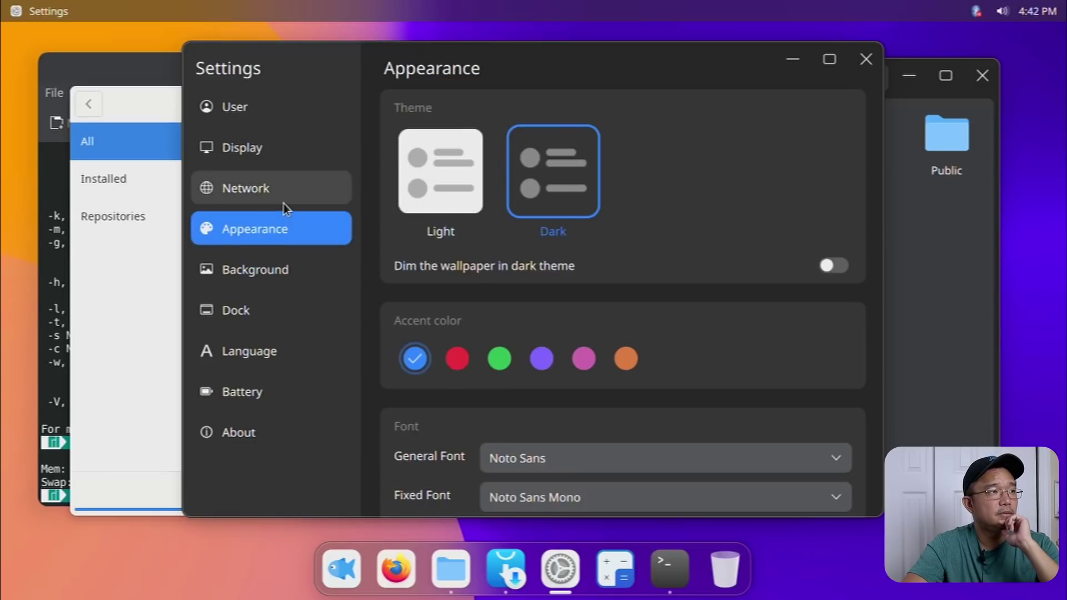
pyautogui.click(284, 203)
pyautogui.click(270, 224)
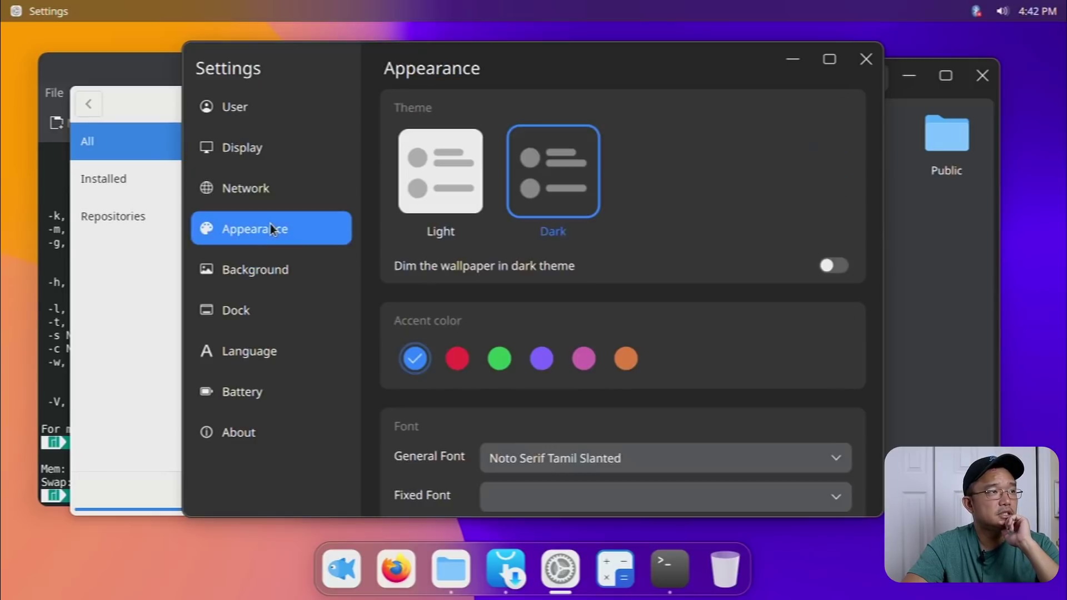
pyautogui.click(272, 157)
pyautogui.click(299, 116)
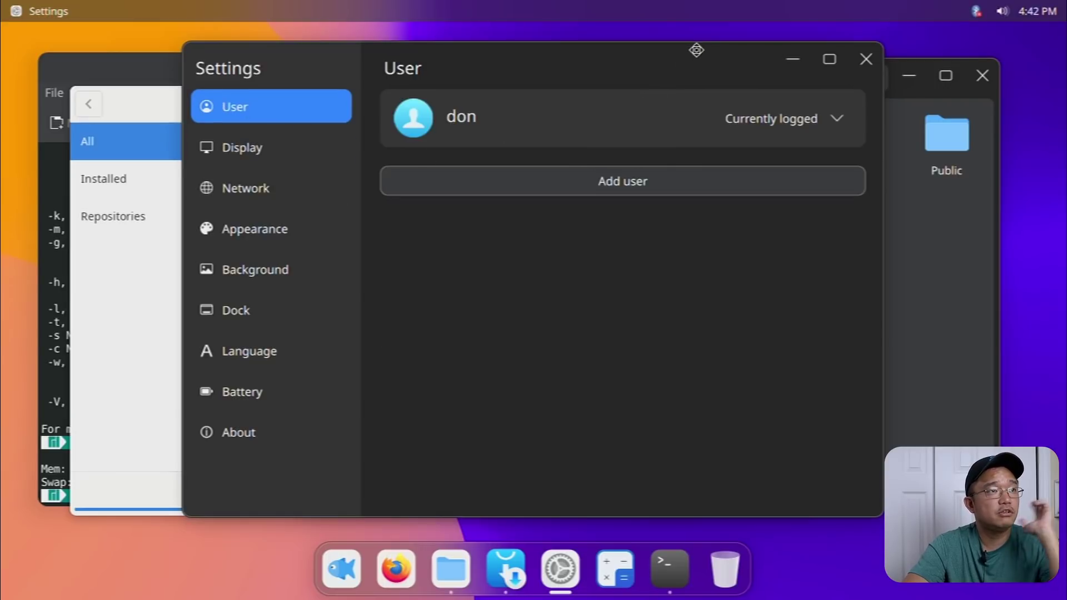
# Close the Settings window and bring up the full-screen app launcher.
pyautogui.moveTo(696, 50); pyautogui.dragTo(728, 73)
pyautogui.click(904, 82)
pyautogui.press('super')
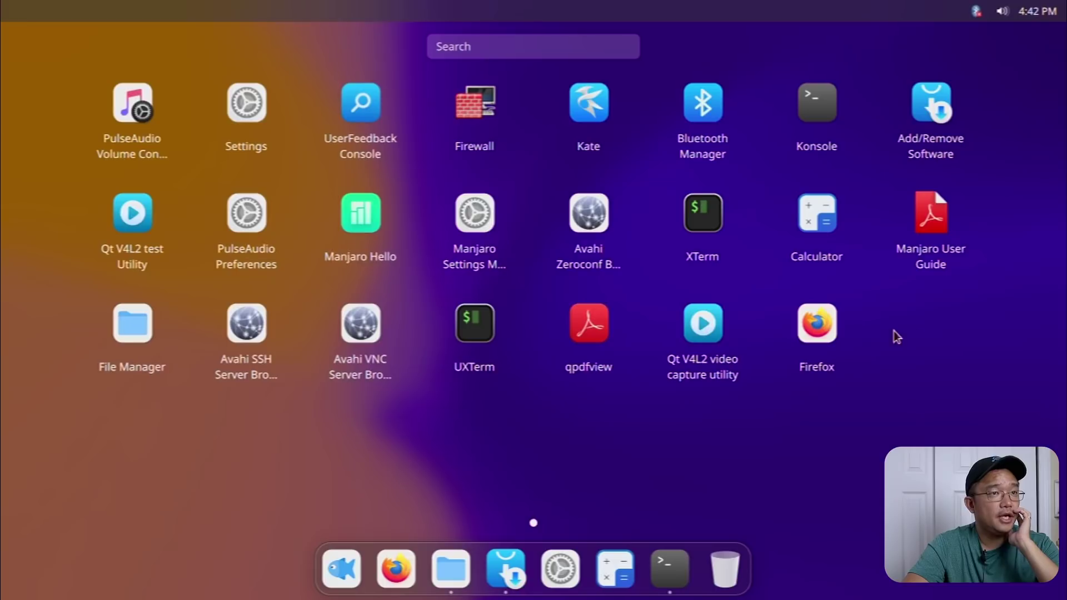
# Open File Manager from the dock, then raise Add/Remove Software showing the ksysguard results.
pyautogui.click(444, 587)
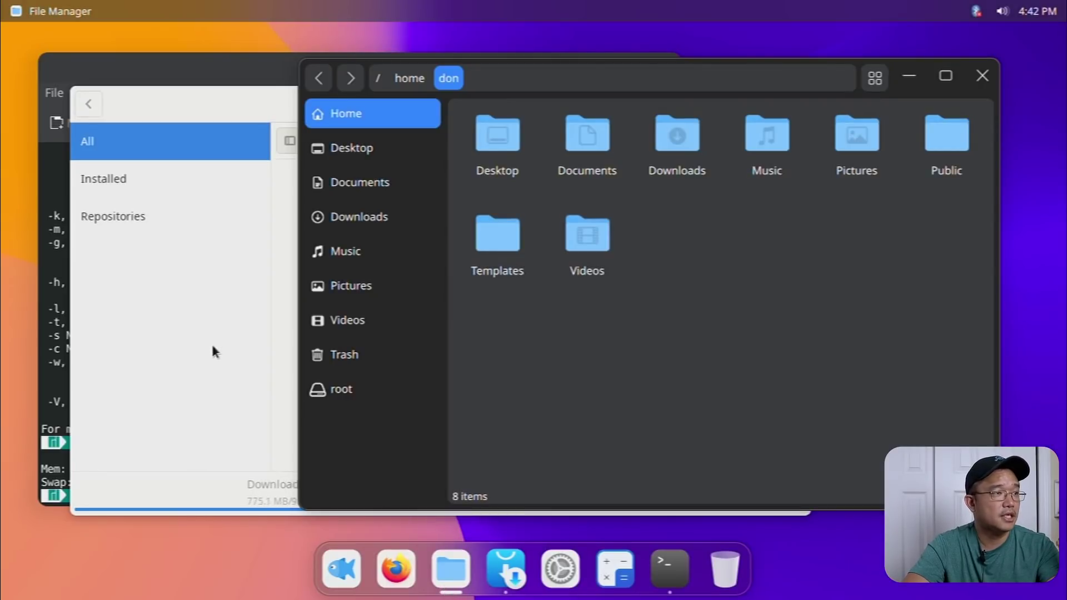
pyautogui.click(213, 347)
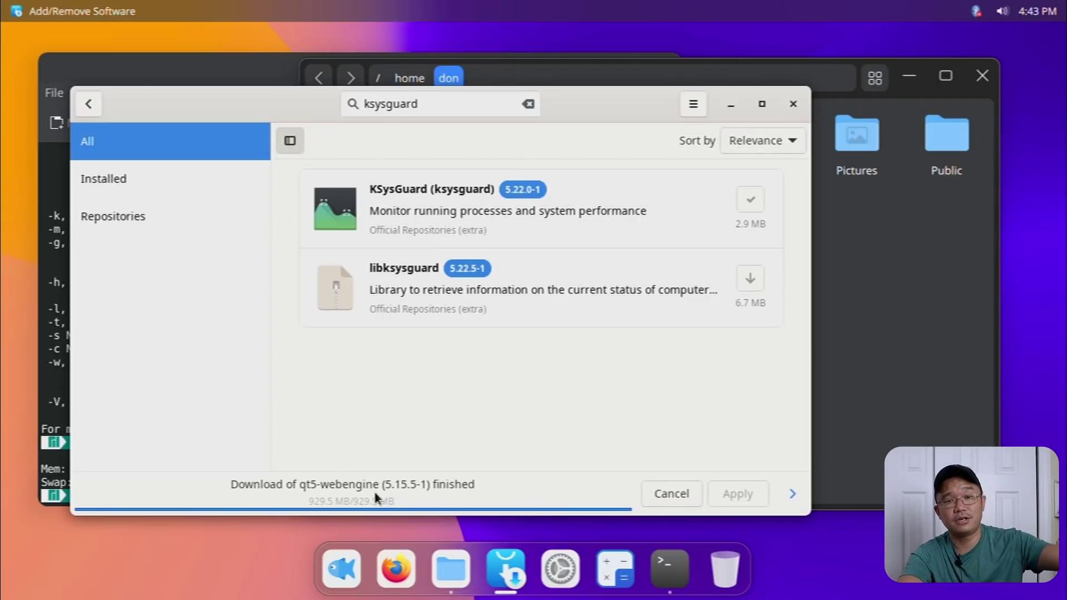